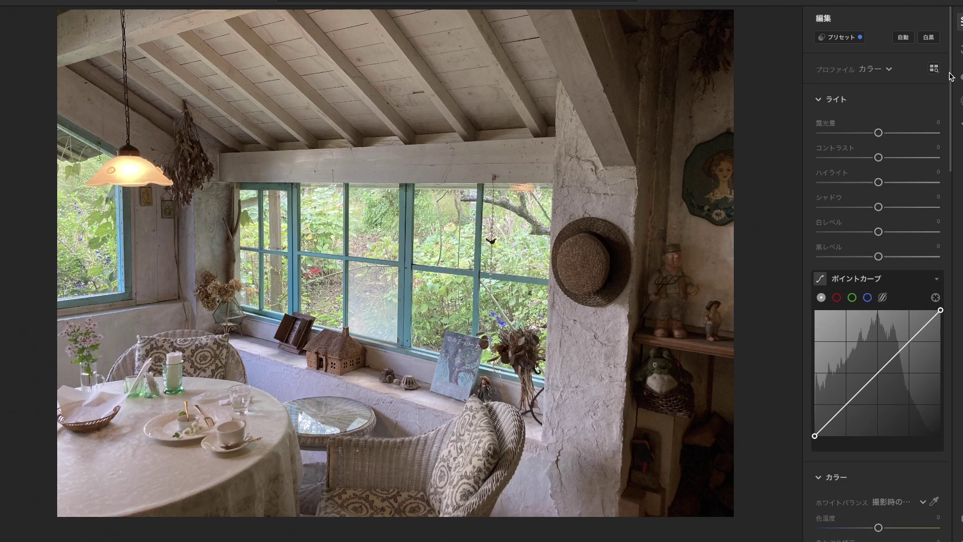
Scroll the edit panels to the Color Mixer, then collapse and re-expand that section
left_click_drag(951, 77, 950, 84)
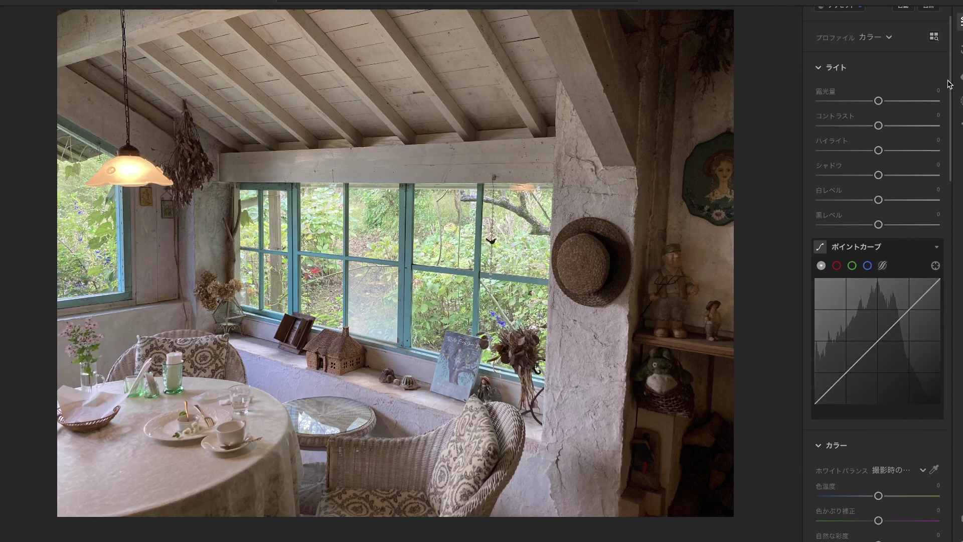
left_click_drag(950, 83, 933, 531)
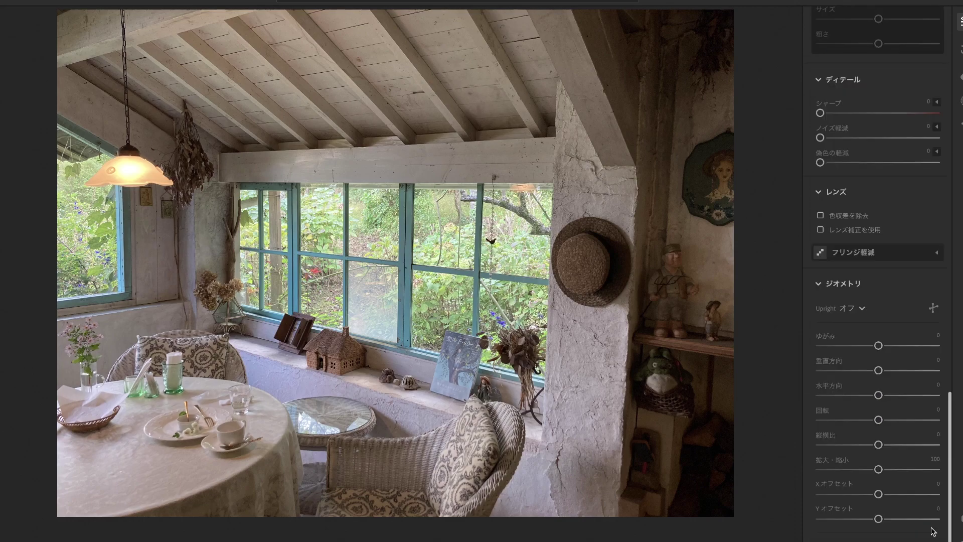
scroll(949, 403, "up", 4)
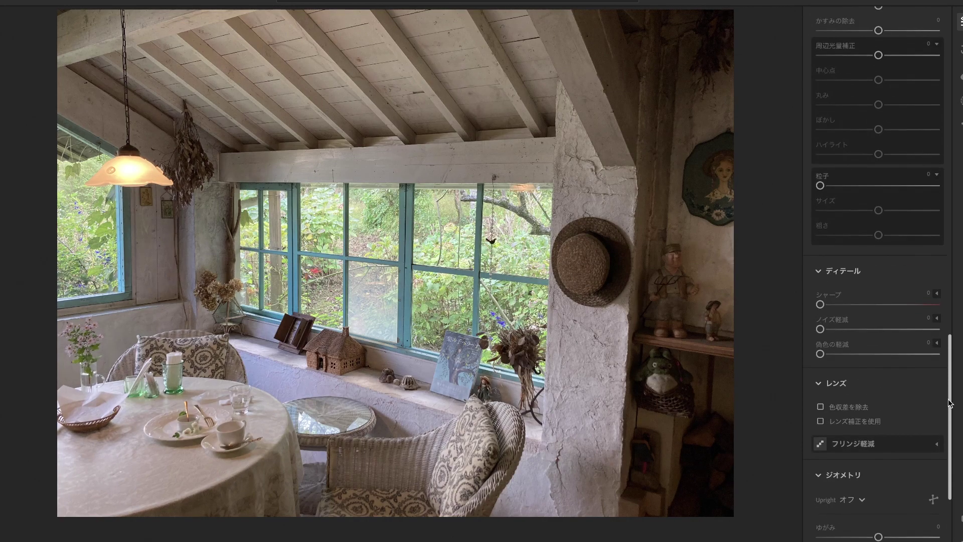
mouse_move(950, 403)
left_mouse_down()
mouse_move(950, 206)
mouse_move(950, 485)
left_mouse_up()
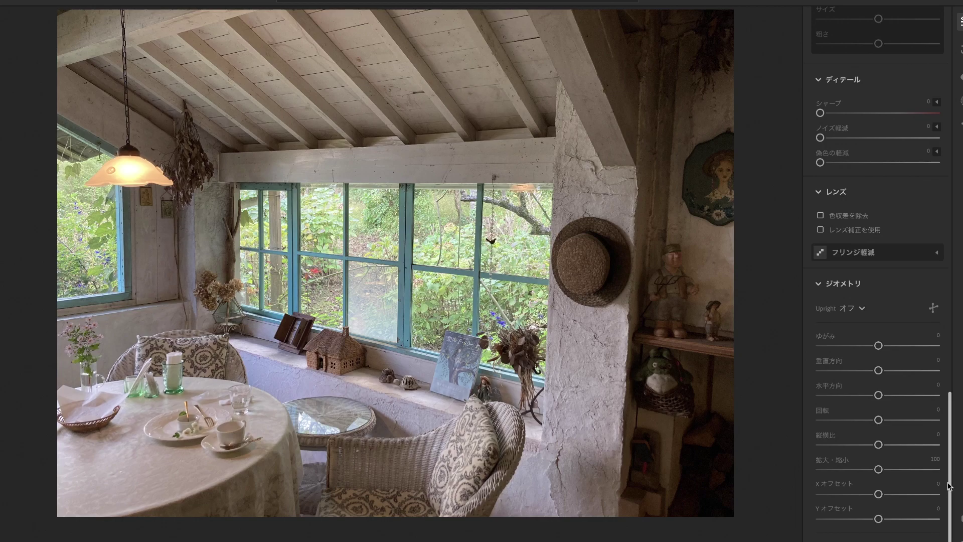
left_click_drag(948, 461, 942, 170)
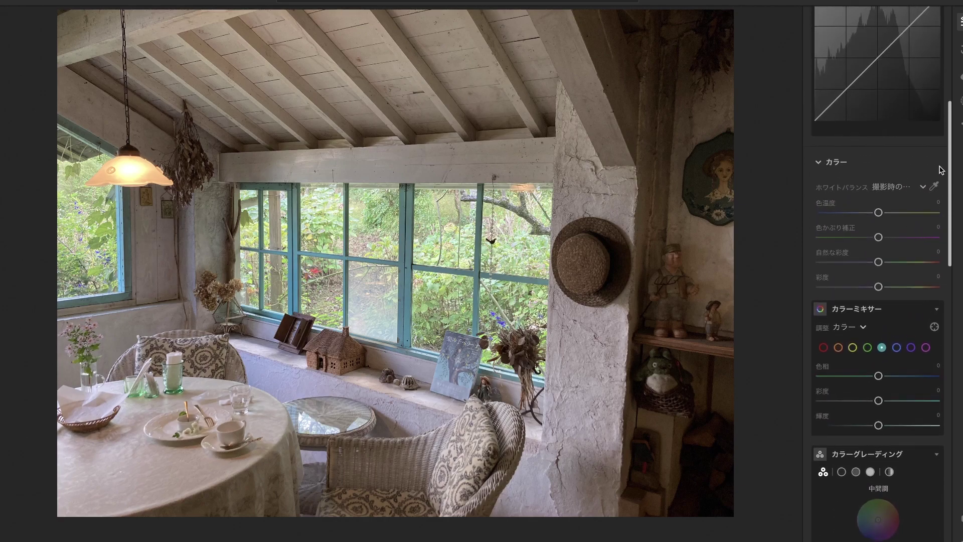
scroll(940, 176, "down", 2)
left_click(933, 271)
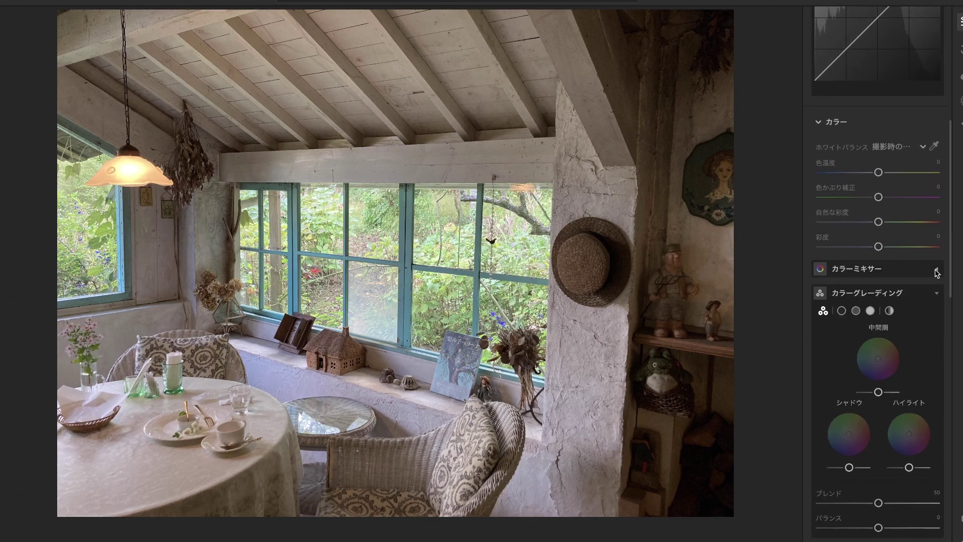
left_click(826, 272)
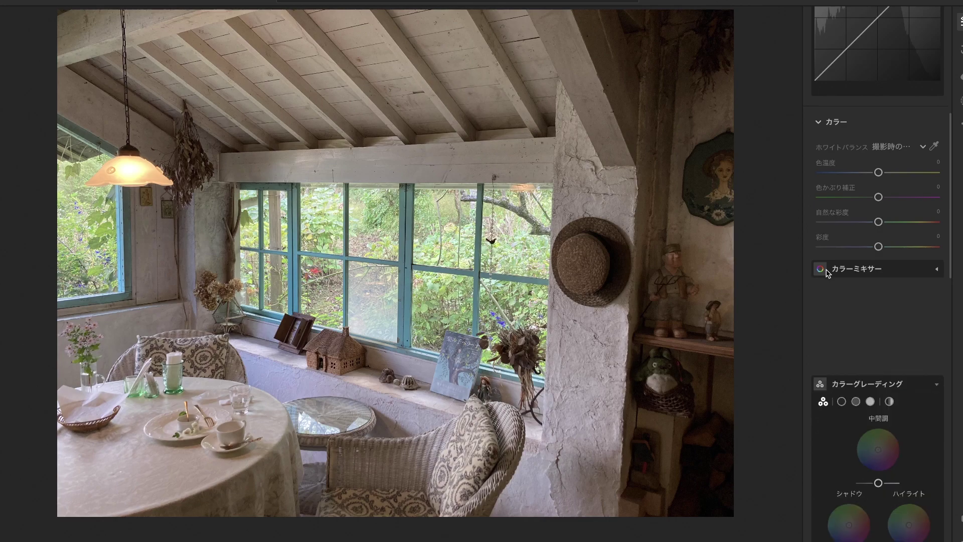
left_click(936, 270)
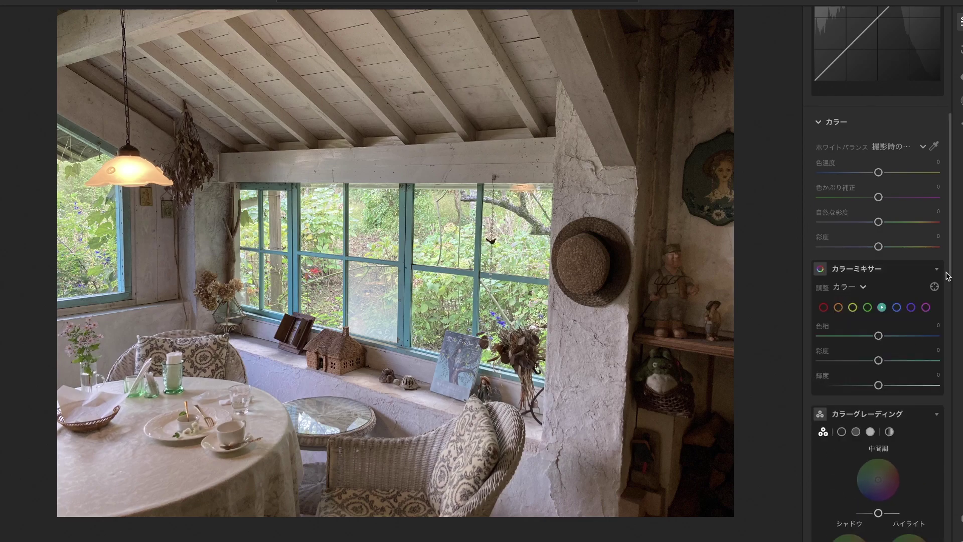
Switch the edit panels to the Compact layout
left_click(862, 289)
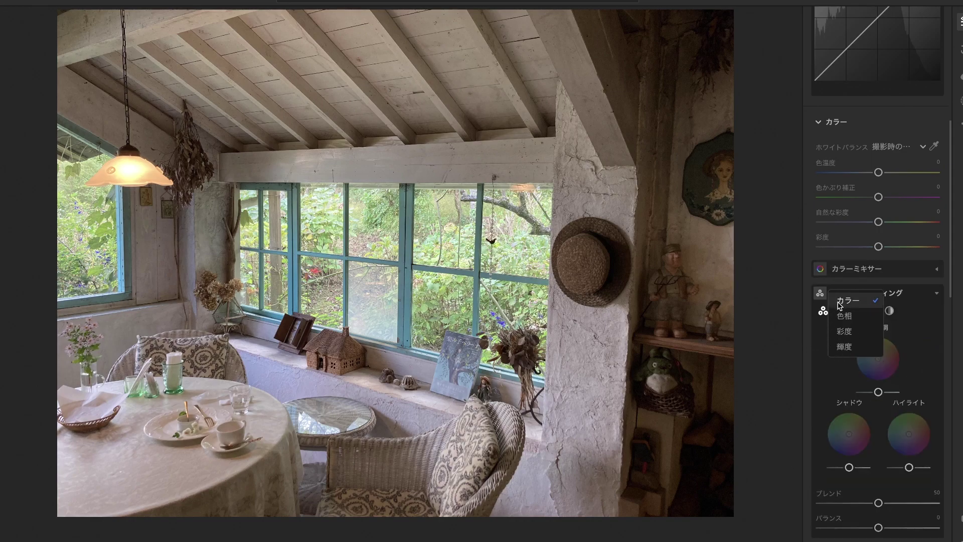
left_click(883, 296)
right_click(883, 296)
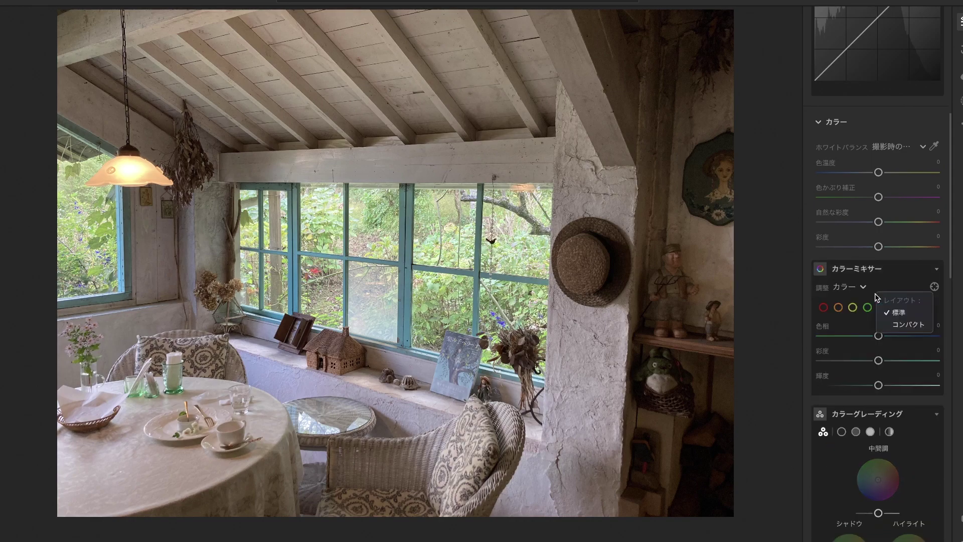
left_click(896, 301)
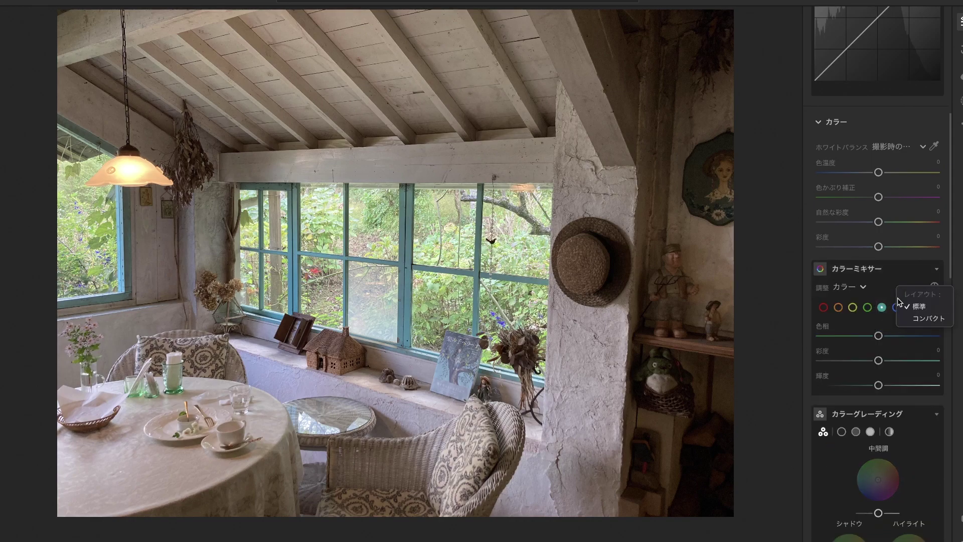
left_click(909, 322)
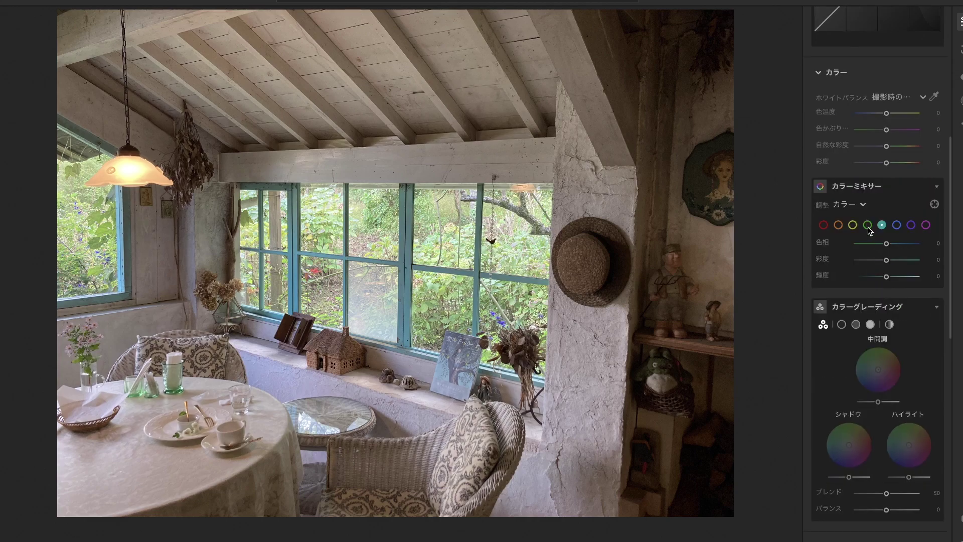
Try the Saturation and Luminance mixer modes, then leave the Color Mixer on per-colour Hue sliders
left_click(863, 204)
left_click(856, 254)
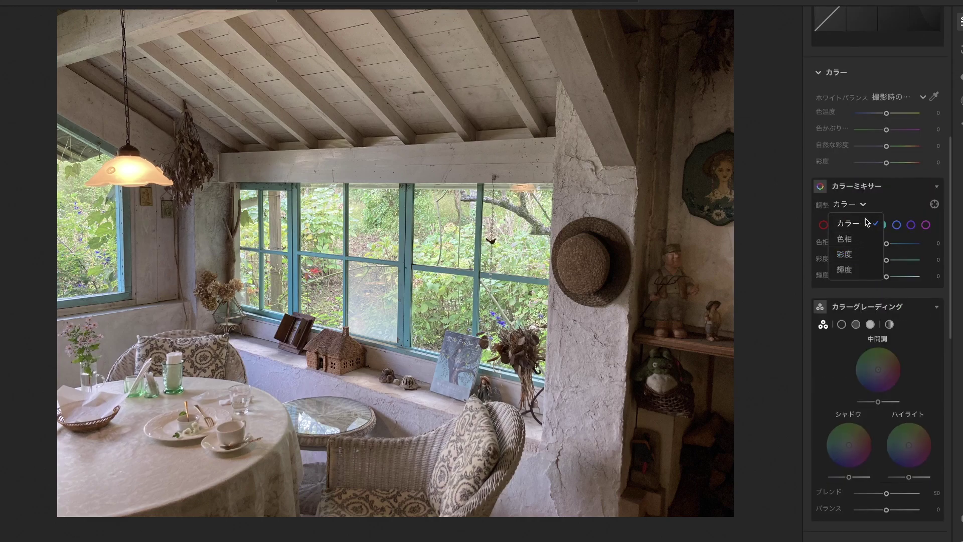
left_click(859, 205)
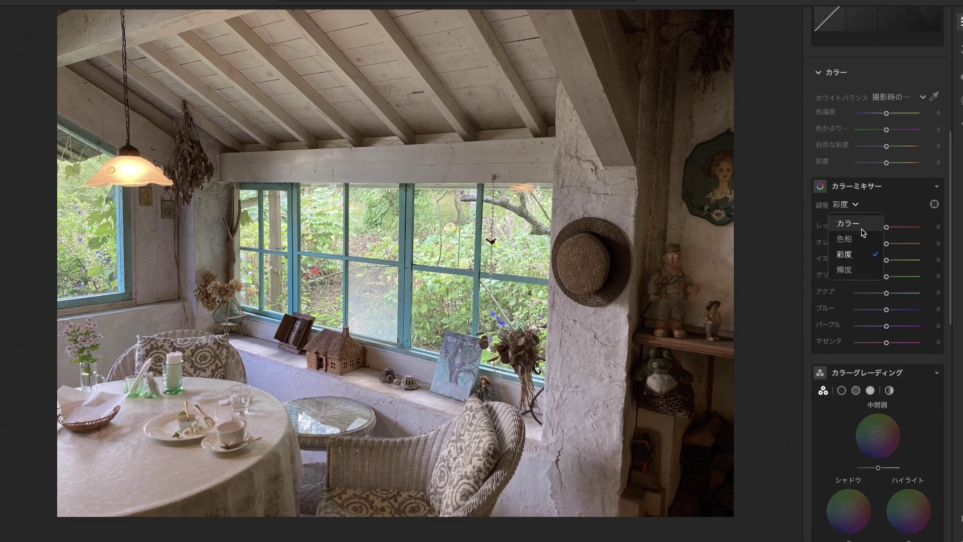
left_click(853, 270)
left_click(855, 205)
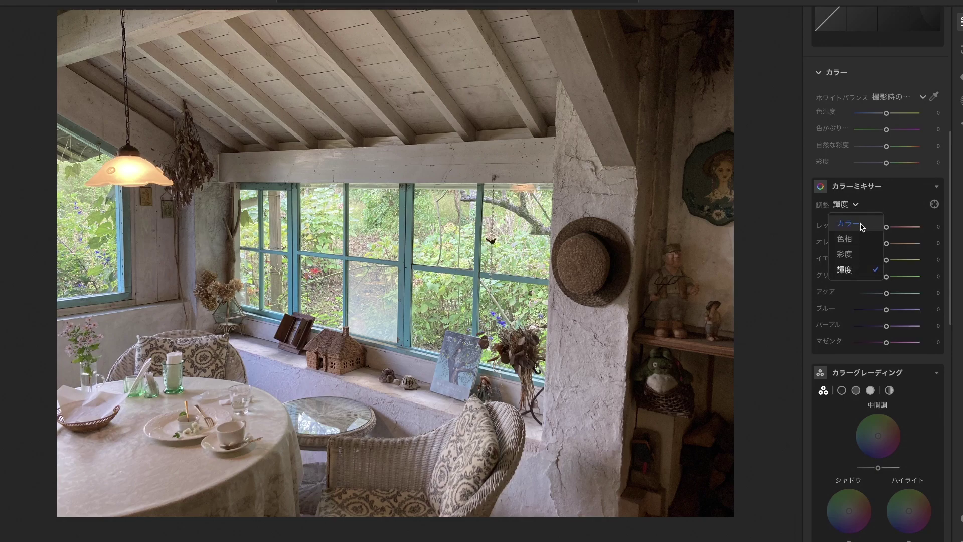
left_click(848, 223)
left_click(862, 205)
left_click(853, 239)
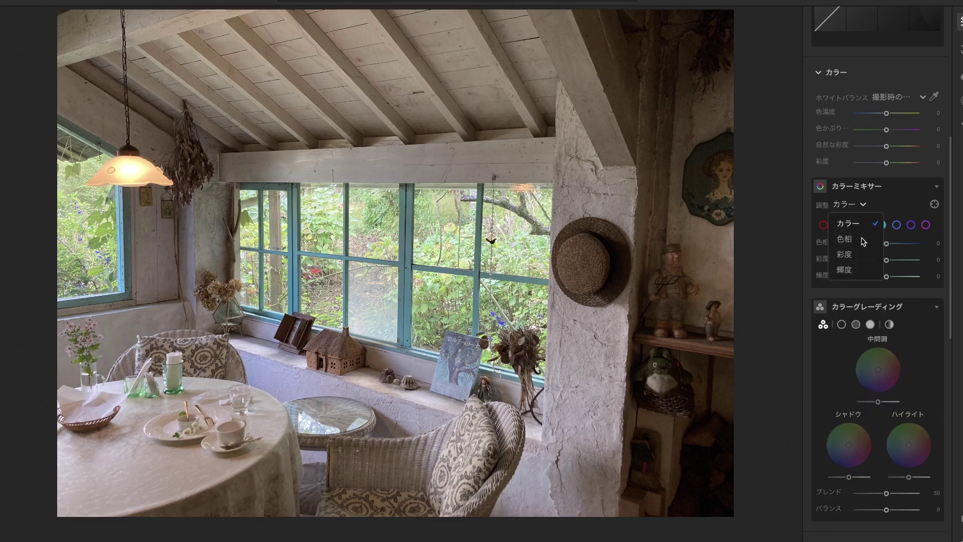
left_click(934, 205)
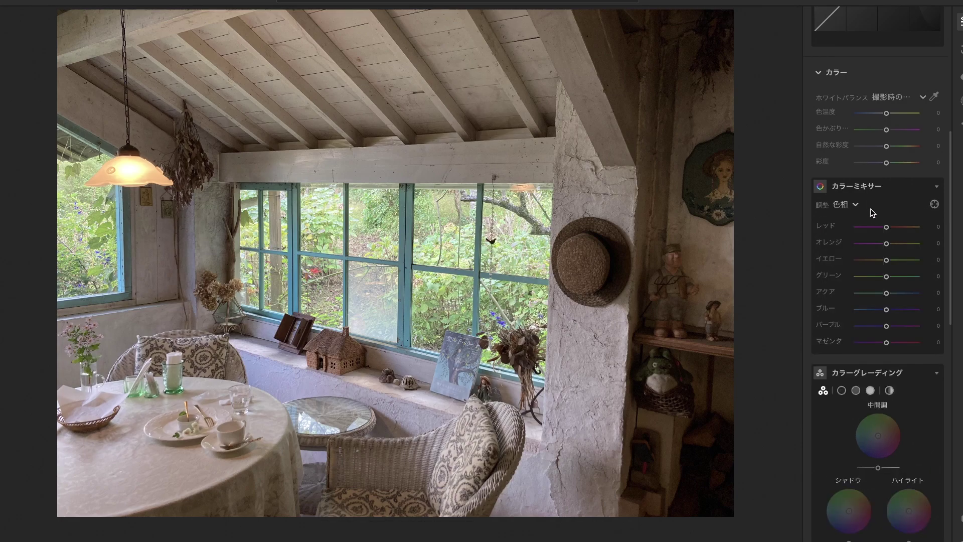
mouse_move(950, 172)
left_mouse_down()
mouse_move(940, 342)
mouse_move(953, 409)
left_mouse_up()
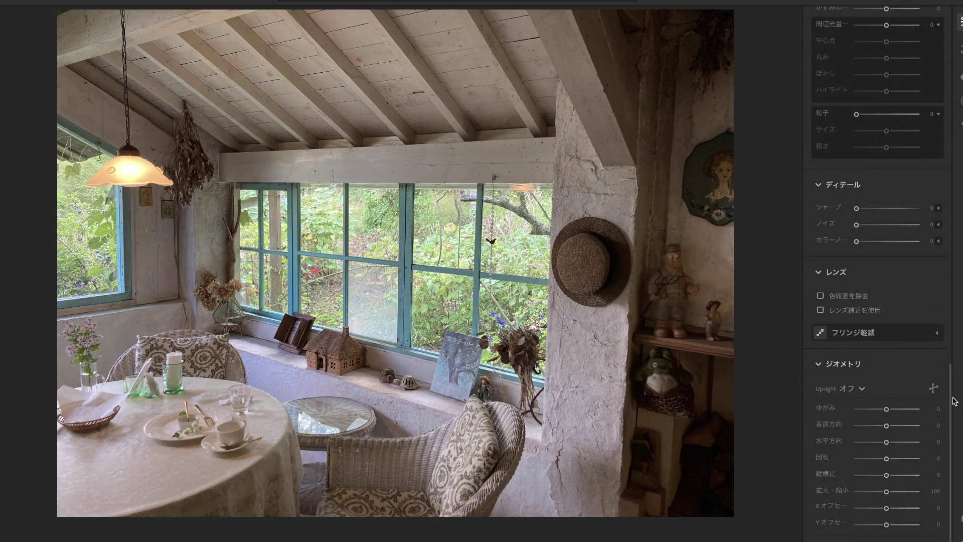
left_click_drag(954, 408, 930, 139)
scroll(930, 139, "up", 4)
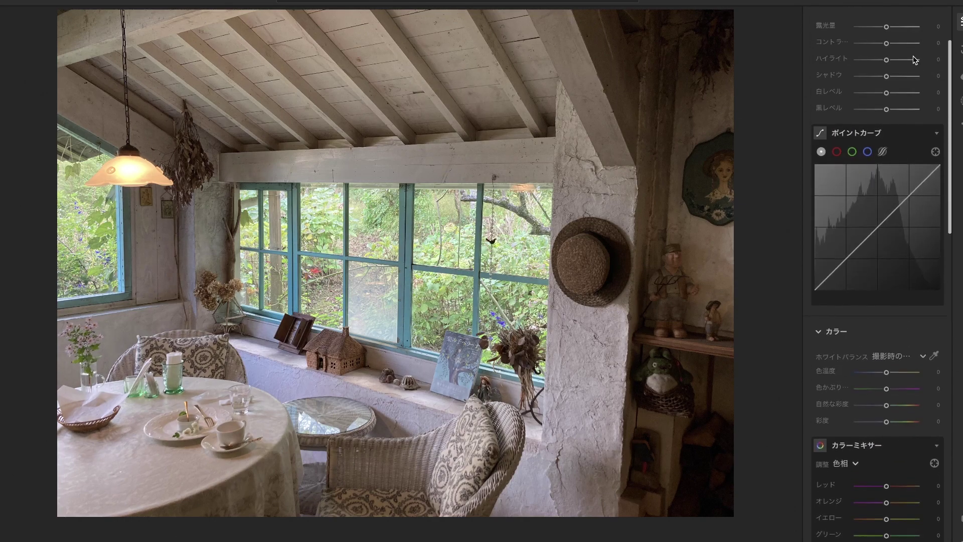
scroll(915, 61, "up", 3)
scroll(918, 30, "up", 3)
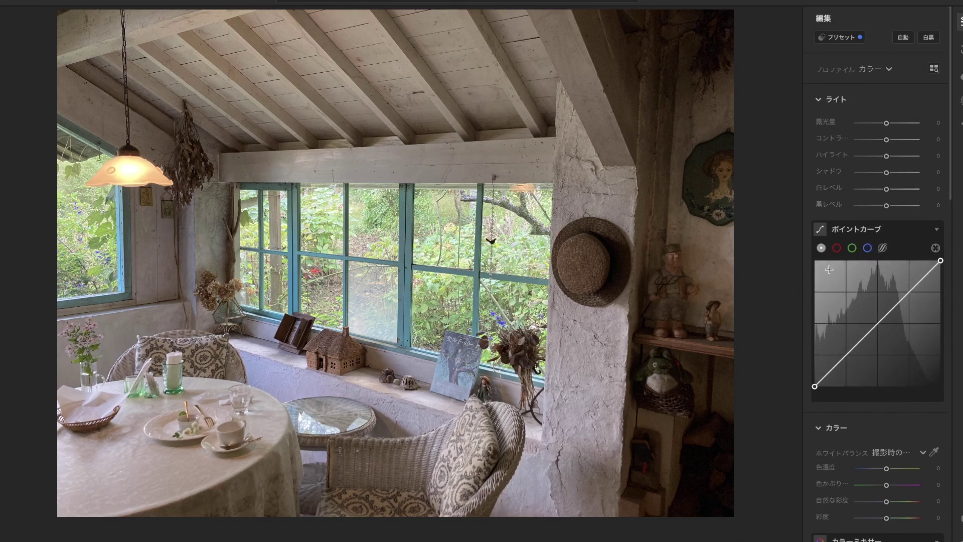
mouse_move(877, 324)
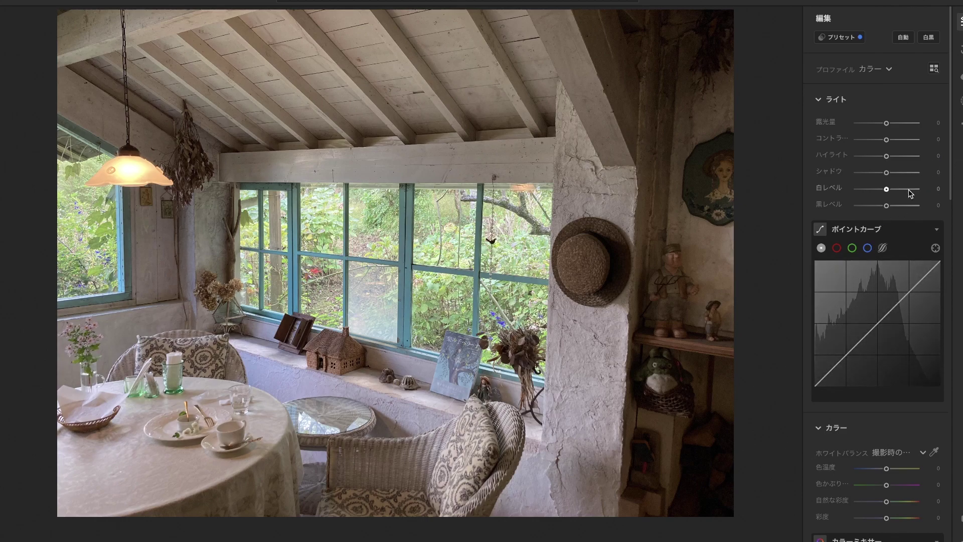
left_click(452, 285)
scroll(452, 285, "up", 2)
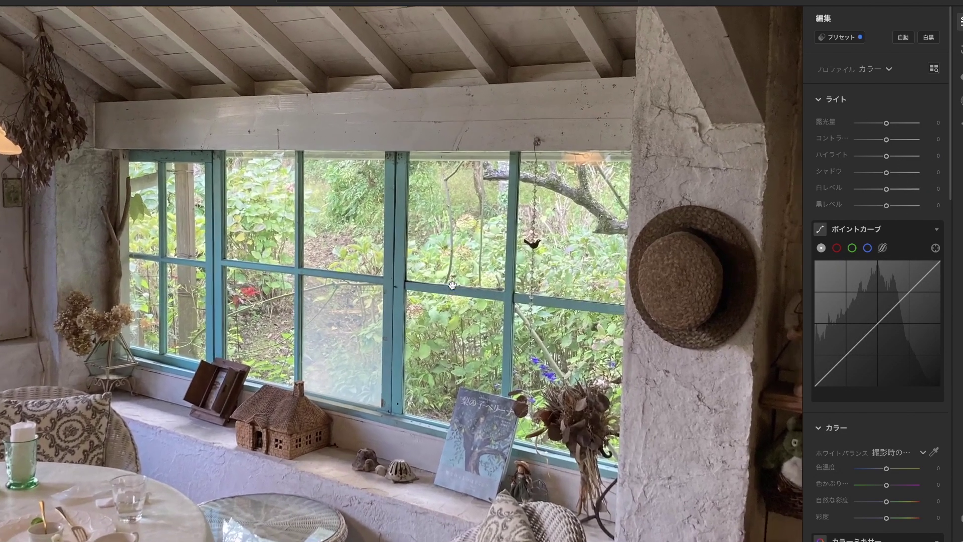
scroll(522, 241, "down", 2)
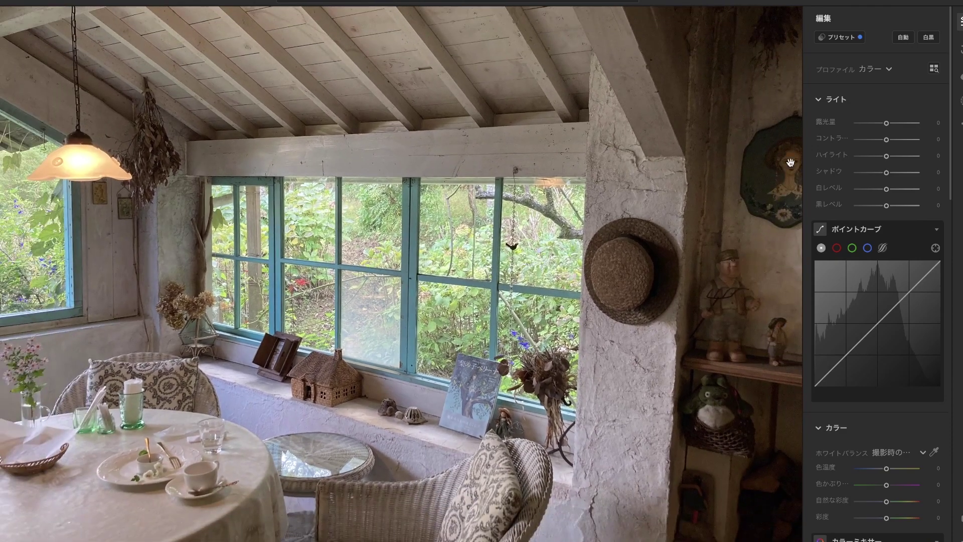
left_click(546, 227)
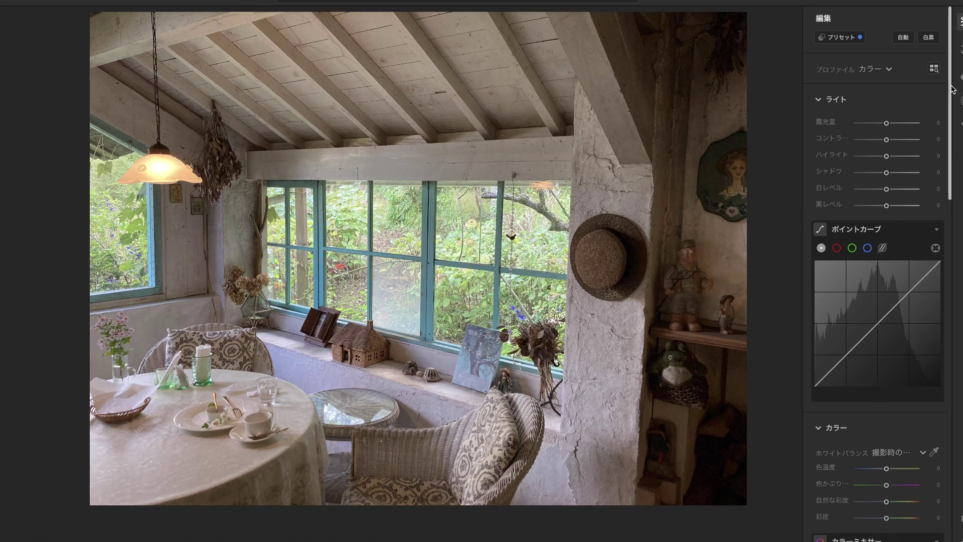
scroll(915, 166, "down", 1)
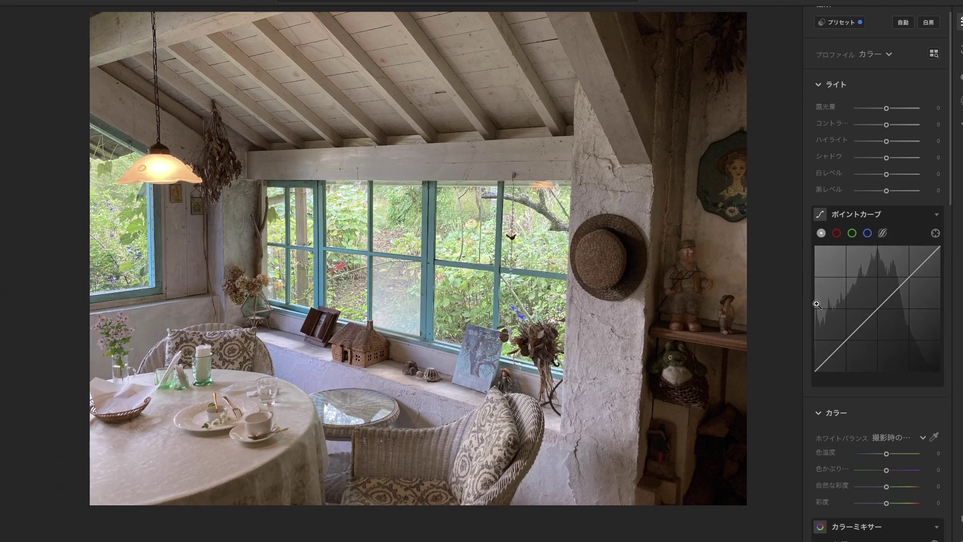
Pull the point curve's midtone down, then remove that point to restore a straight diagonal
mouse_move(877, 308)
left_click_drag(875, 304, 884, 334)
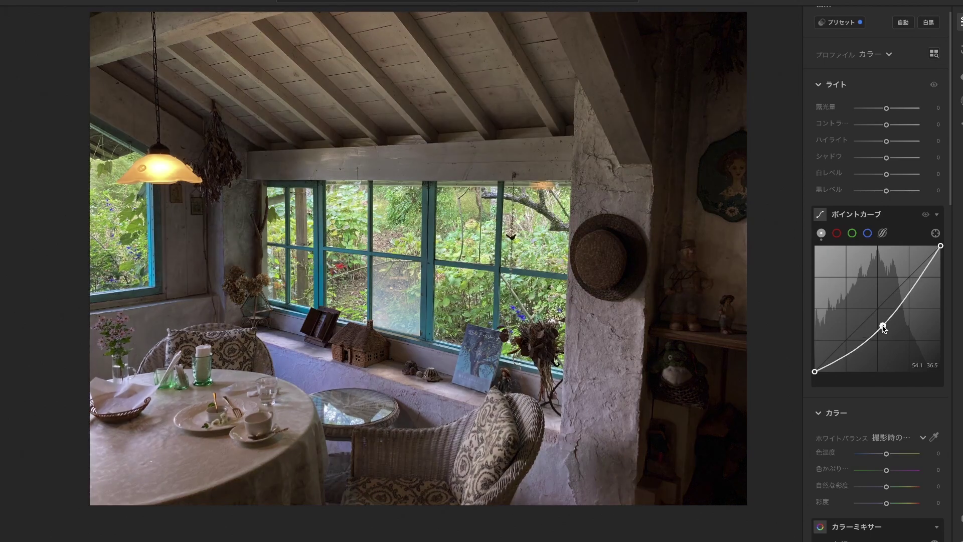
scroll(508, 263, "up", 3)
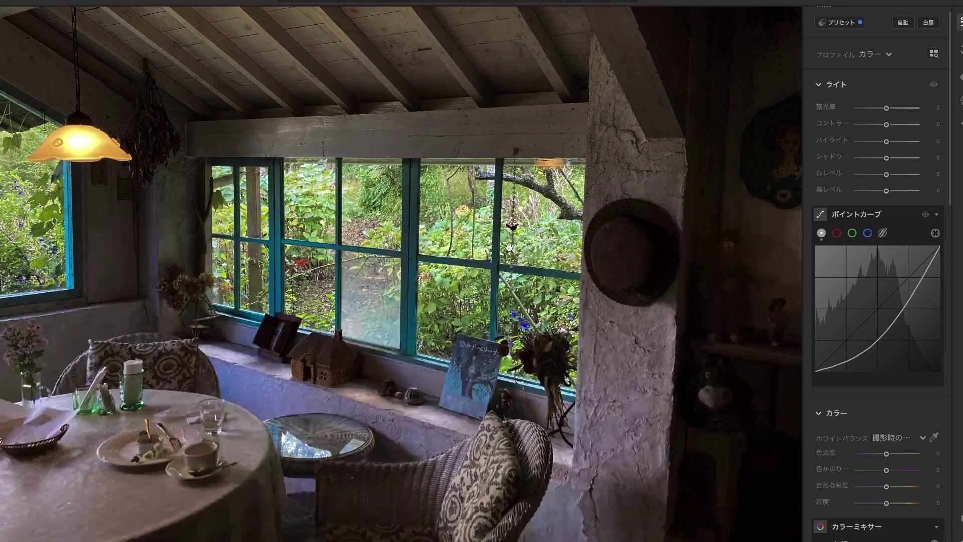
scroll(508, 263, "down", 3)
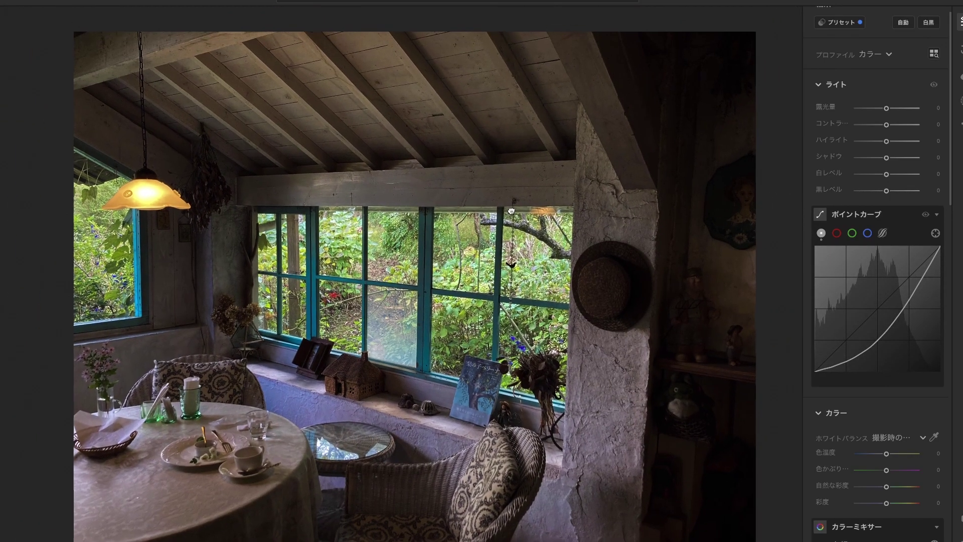
left_click_drag(511, 211, 511, 191)
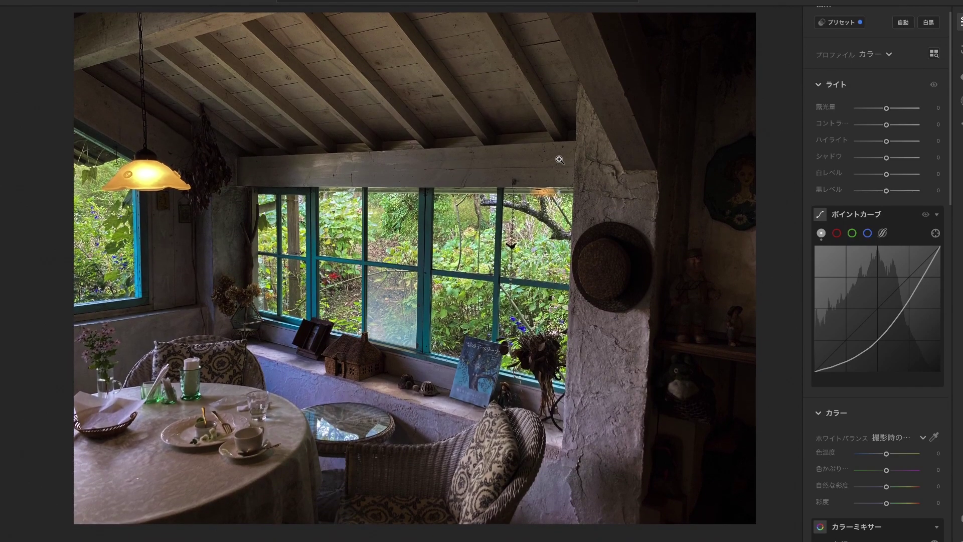
double_click(884, 334)
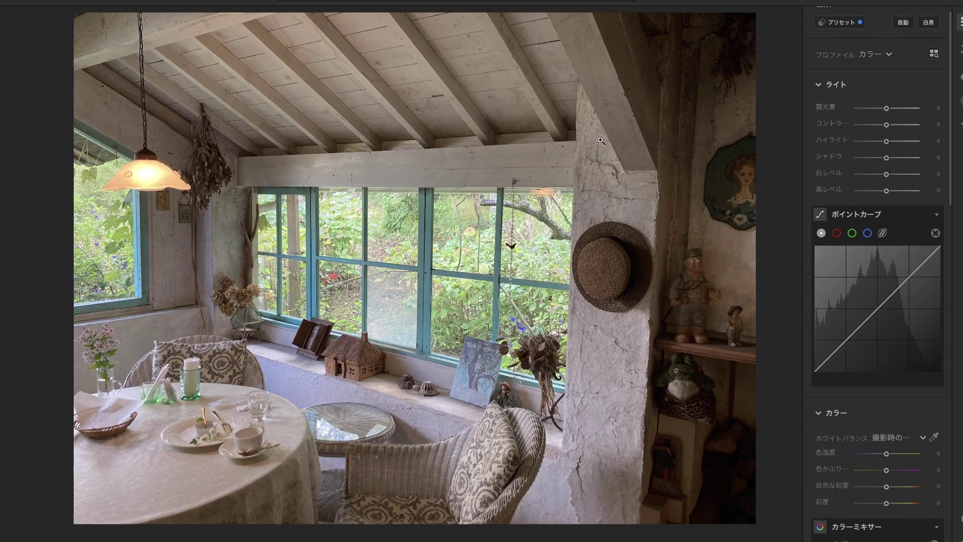
Lower Exposure, then add and shape highlight, midtone and shadow points on the red curve
left_click_drag(887, 107, 881, 109)
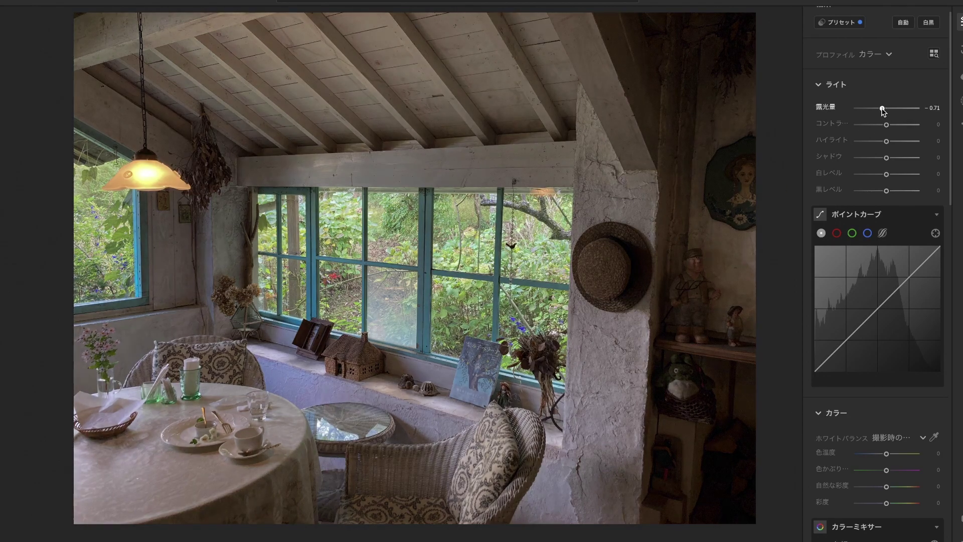
left_click(836, 233)
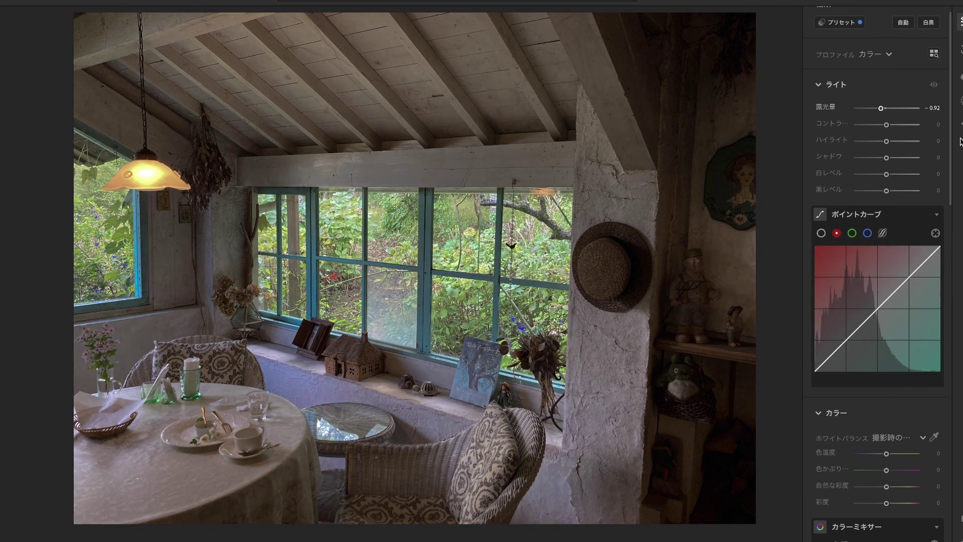
left_click(911, 277)
left_click(878, 309)
left_click_drag(845, 341, 846, 347)
left_click_drag(913, 278, 910, 273)
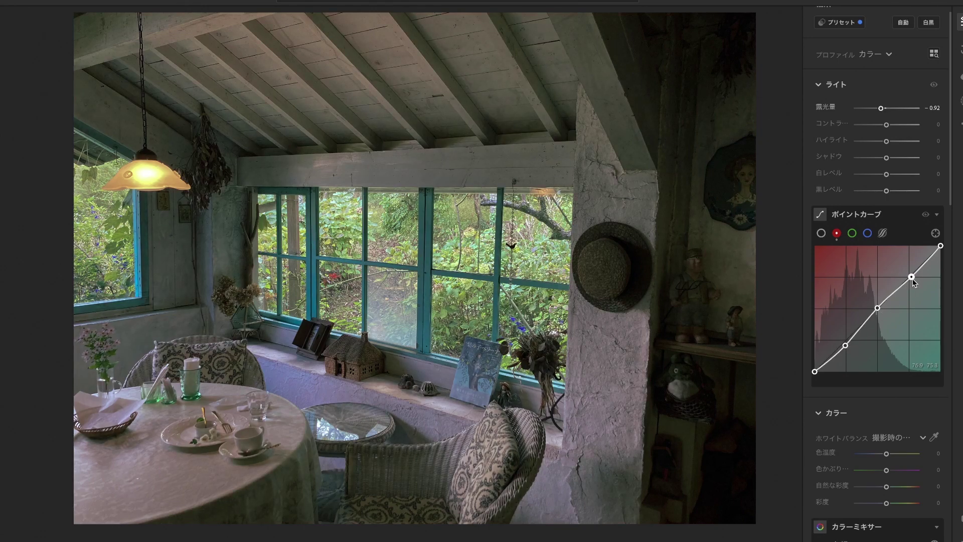
left_click_drag(877, 307, 876, 309)
left_click_drag(847, 346, 845, 348)
left_click_drag(910, 274, 909, 276)
Reshape the green curve by pulling its shadows down and lifting its upper midtones
left_click(854, 234)
left_click(877, 308)
left_click_drag(861, 325, 841, 348)
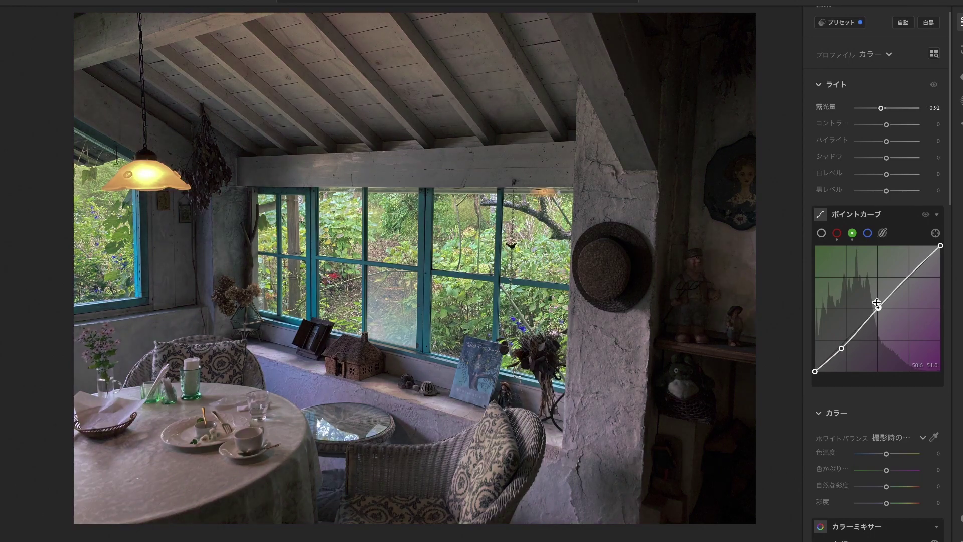
left_click_drag(877, 307, 904, 272)
Bend the blue curve with midtone, shadow and highlight points, and compare before and after
left_click(868, 233)
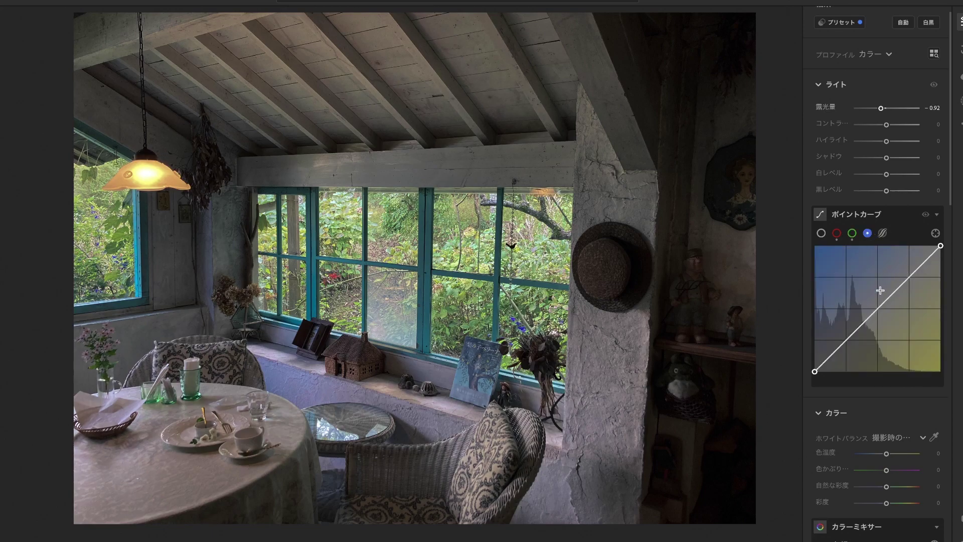
left_click(880, 308)
left_click_drag(880, 308, 874, 305)
left_click_drag(877, 310, 880, 310)
mouse_move(844, 337)
left_mouse_down()
mouse_move(846, 354)
mouse_move(845, 345)
left_mouse_up()
left_click(914, 273)
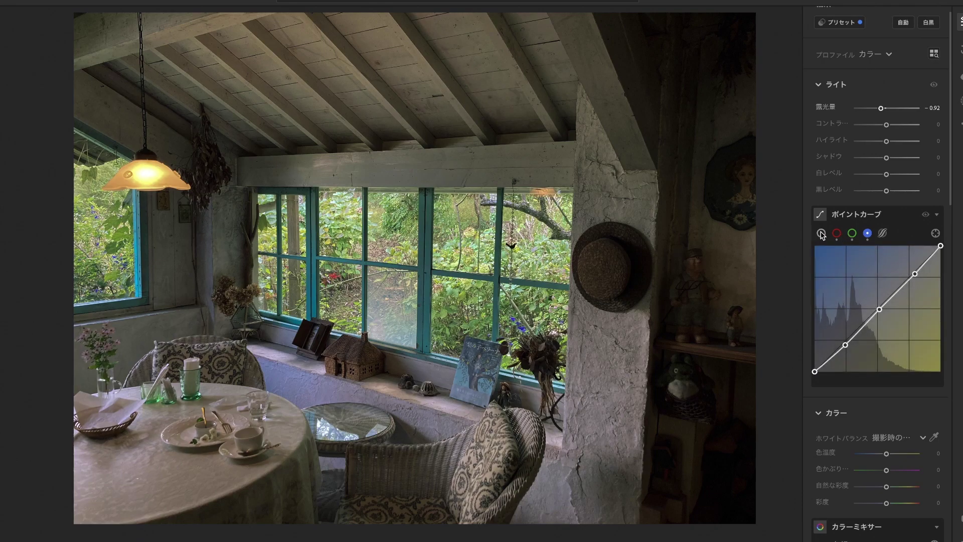
left_click(926, 215)
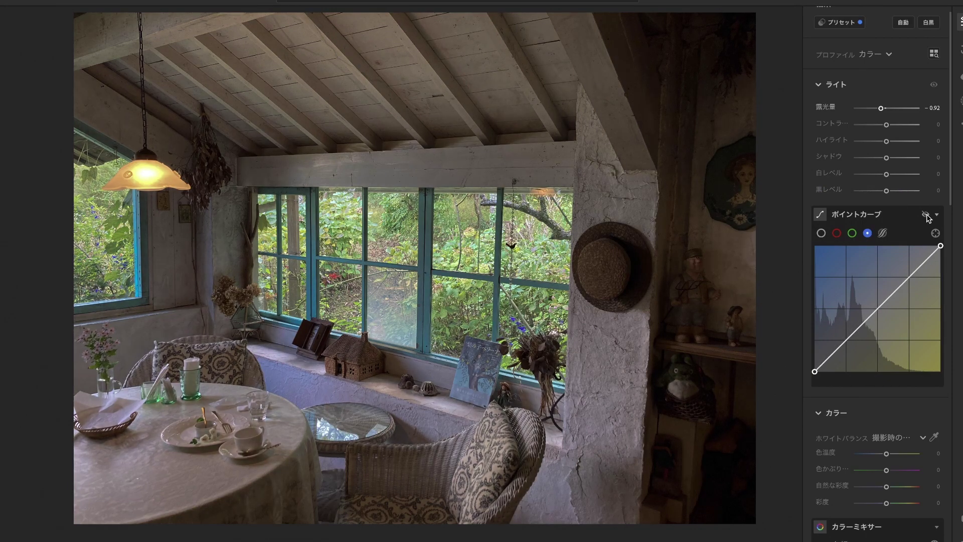
left_click(926, 216)
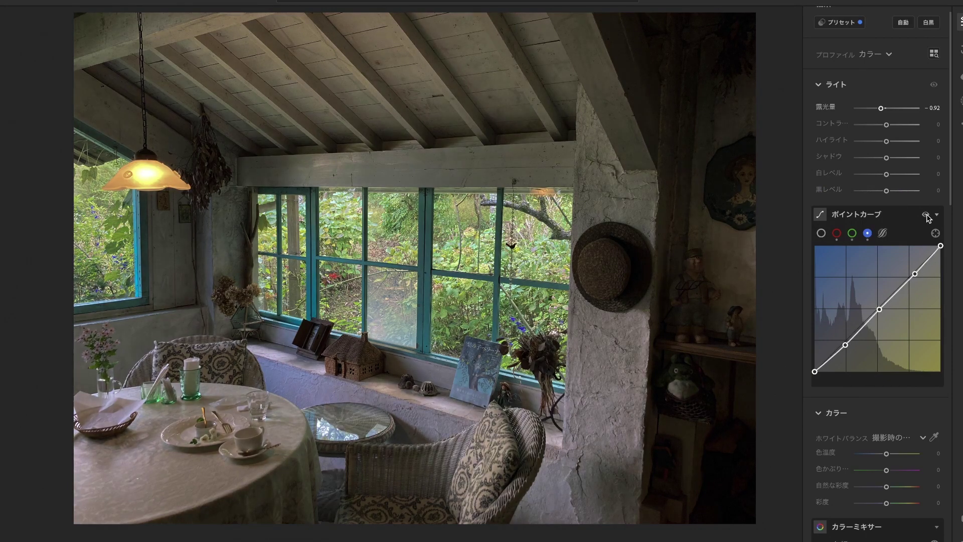
left_click(821, 233)
Lift the highlights and deepen the shadows on the RGB curve, removing the extra upper point
left_click_drag(910, 284, 909, 268)
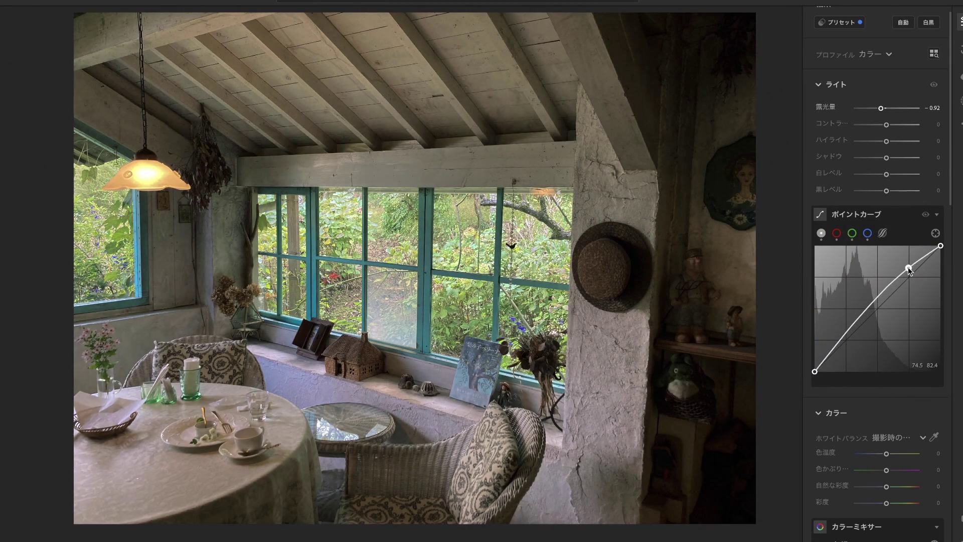
left_click_drag(830, 350, 830, 357)
mouse_move(866, 327)
left_mouse_down()
mouse_move(855, 331)
mouse_move(853, 322)
mouse_move(857, 332)
left_mouse_up()
left_click_drag(886, 290, 878, 302)
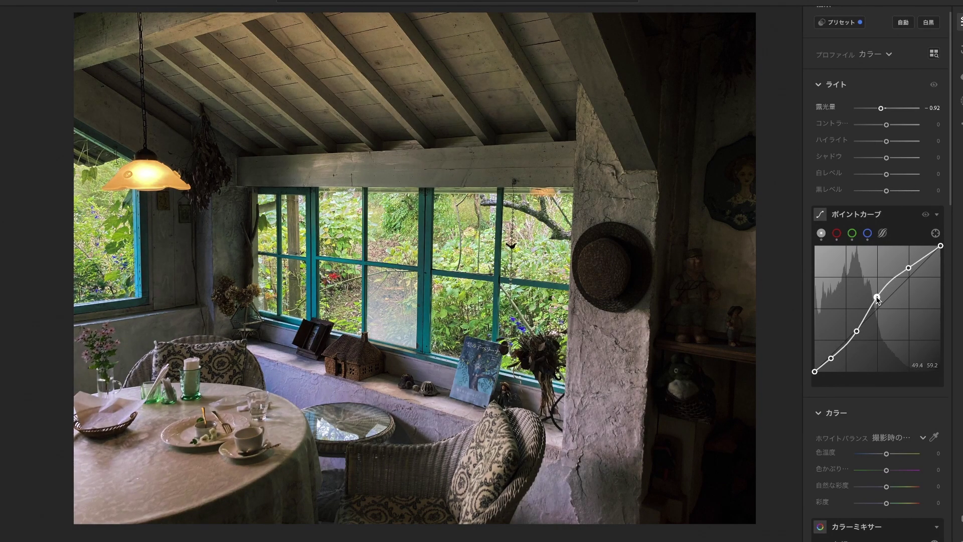
left_click_drag(914, 269, 912, 272)
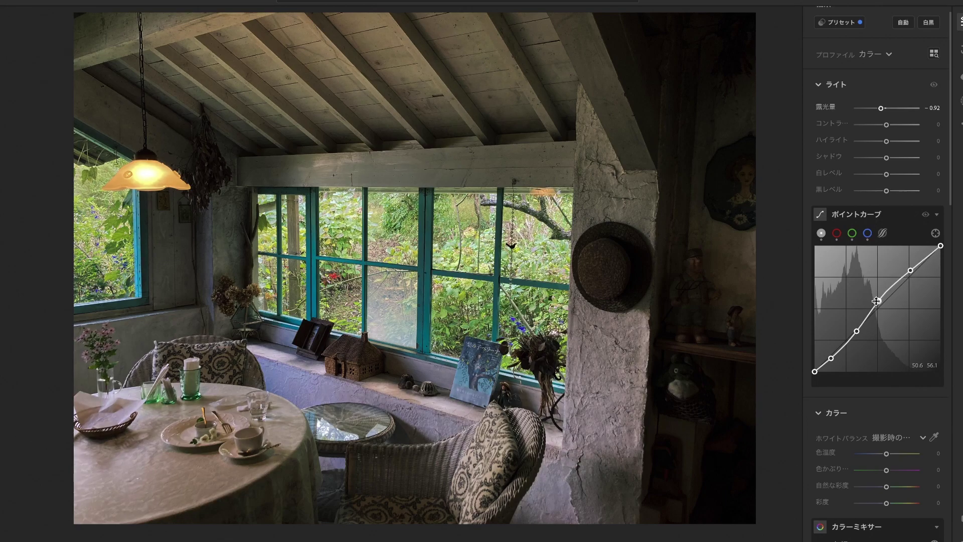
left_click_drag(877, 301, 876, 303)
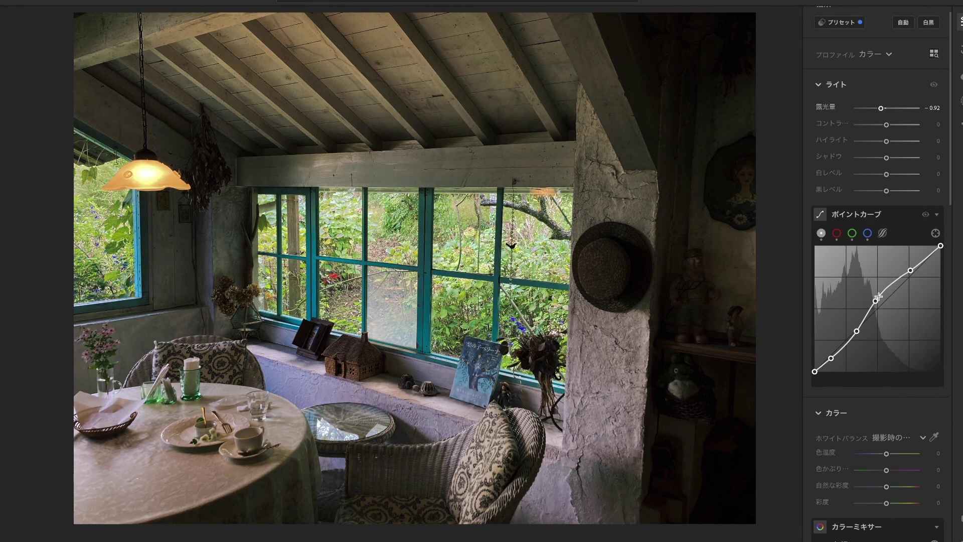
double_click(911, 270)
left_click_drag(831, 358, 829, 363)
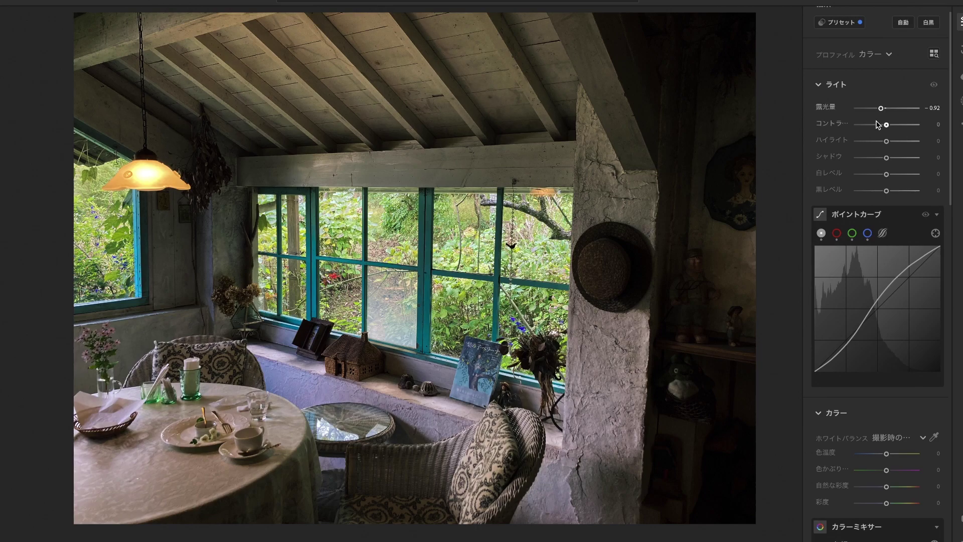
Adjust the Light panel to Highlights −44, Shadows +51, Whites −12 and Blacks +15
mouse_move(886, 141)
left_mouse_down()
mouse_move(878, 141)
mouse_move(892, 158)
mouse_move(878, 174)
mouse_move(891, 191)
left_mouse_up()
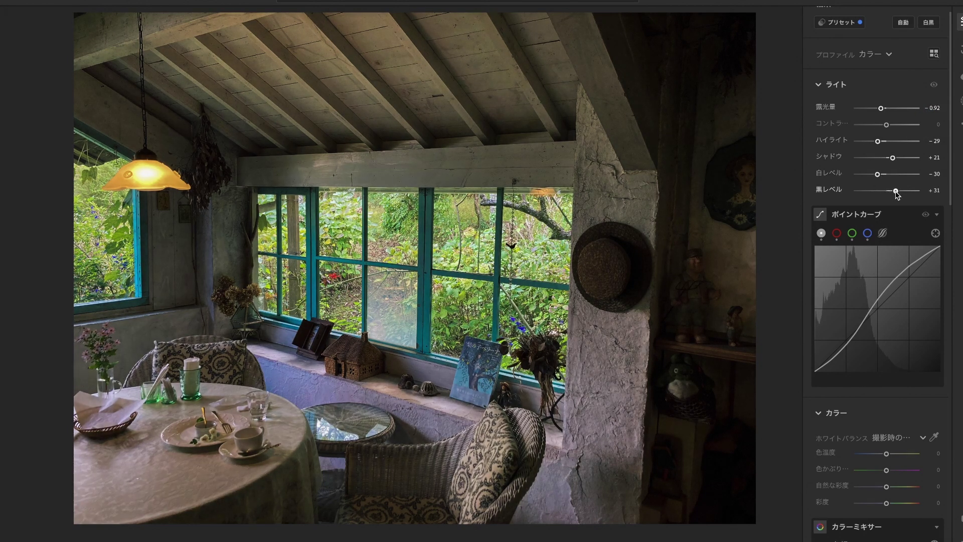
left_click_drag(878, 141, 873, 141)
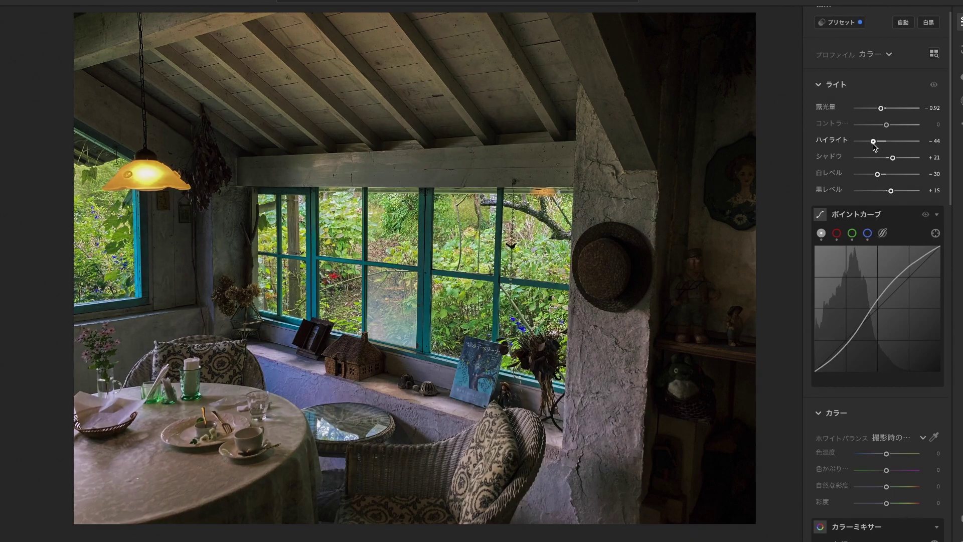
left_click(901, 158)
left_click(898, 174)
left_click_drag(898, 174, 886, 174)
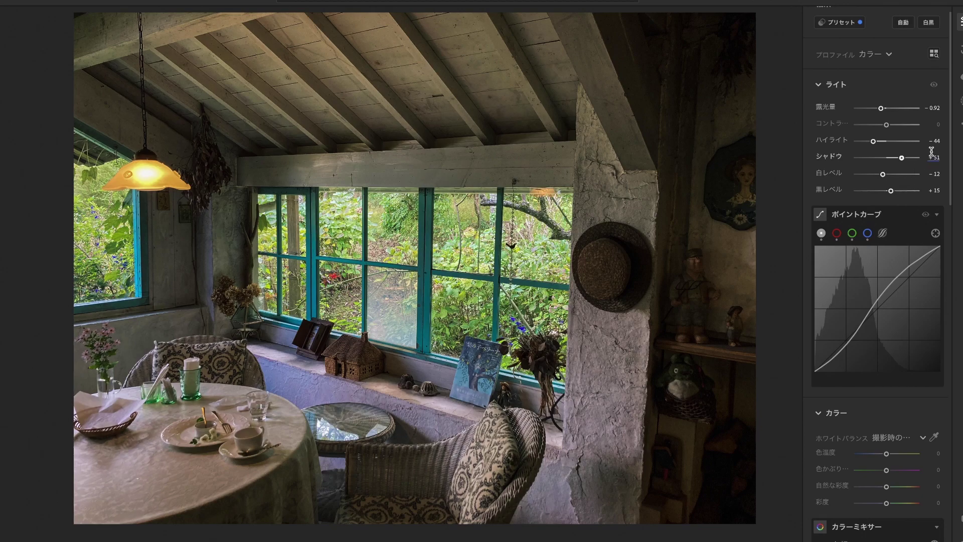
left_click_drag(950, 157, 934, 408)
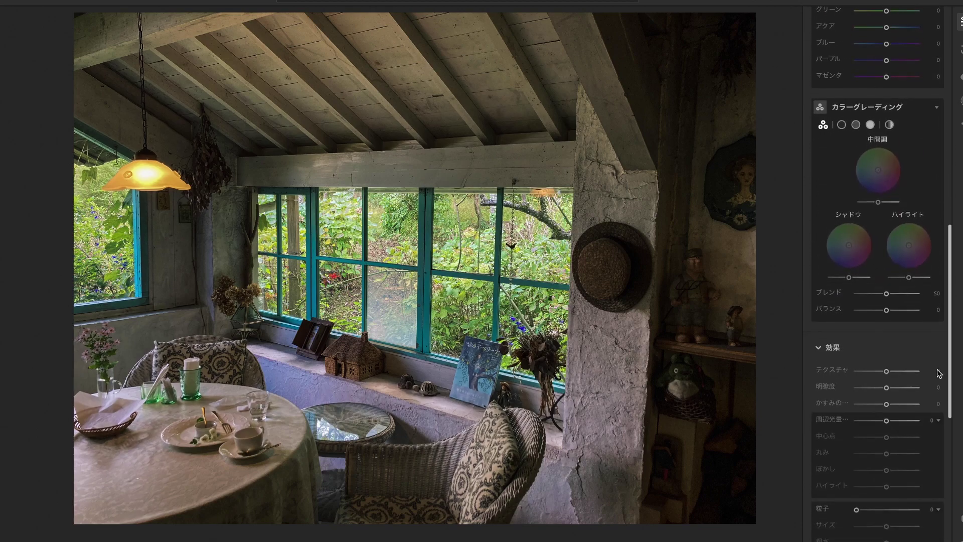
scroll(934, 408, "down", 1)
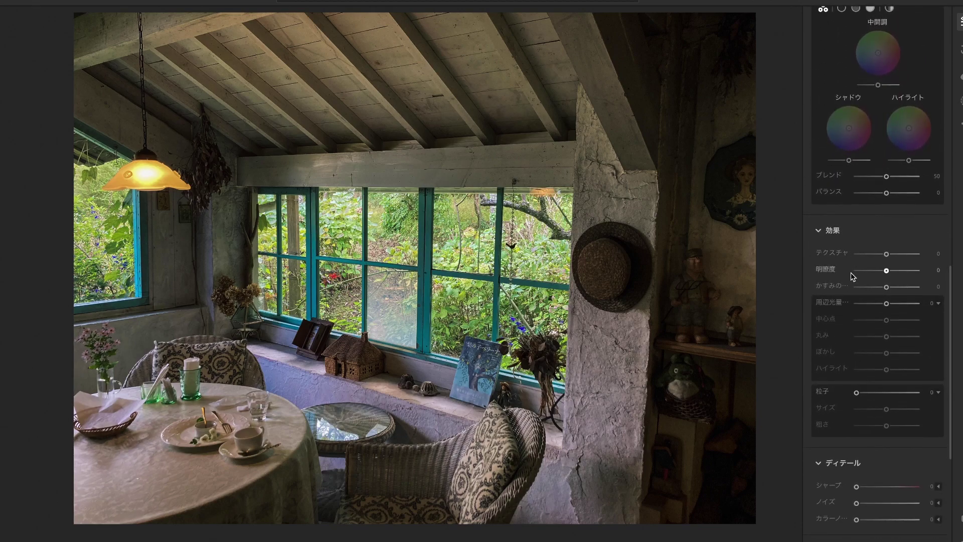
Set Detail noise reduction to 30
scroll(853, 394, "down", 4)
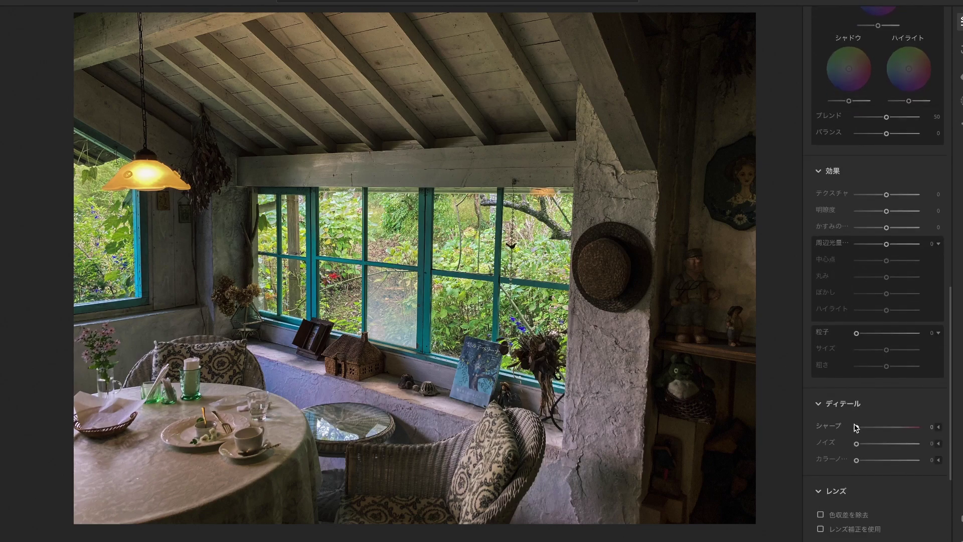
scroll(856, 427, "down", 4)
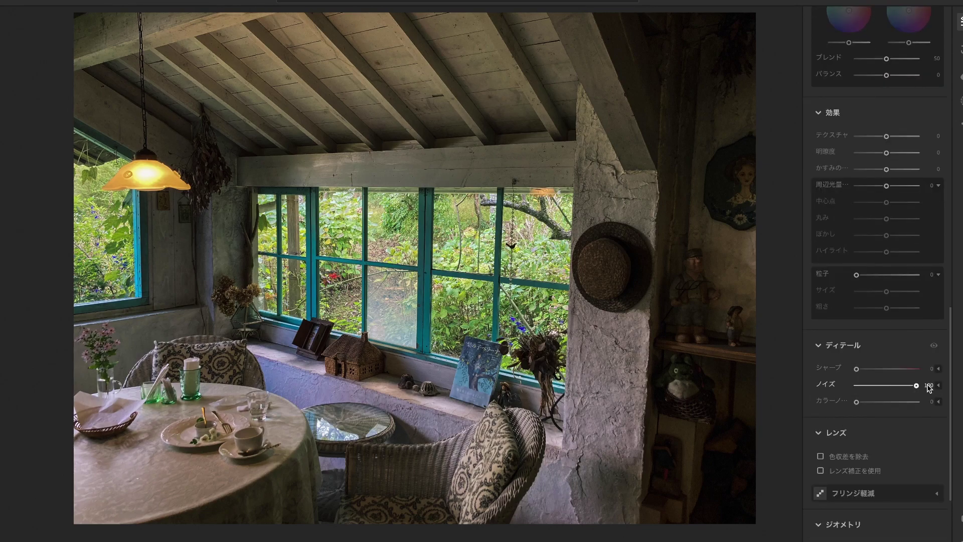
mouse_move(928, 388)
left_mouse_down()
mouse_move(865, 387)
mouse_move(878, 387)
left_mouse_up()
scroll(951, 327, "down", 10)
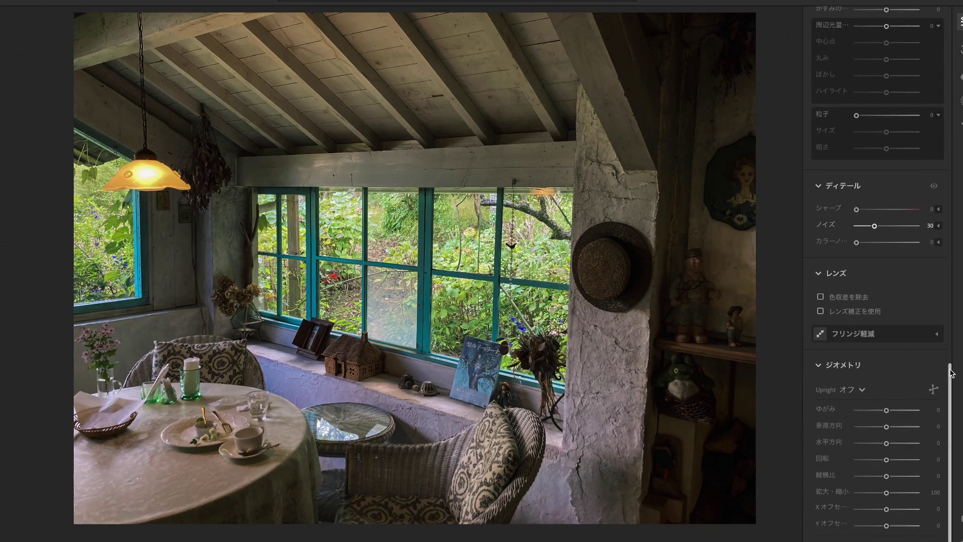
Raise Blacks in the Light panel to +20
left_click_drag(951, 371, 943, 111)
scroll(943, 111, "up", 5)
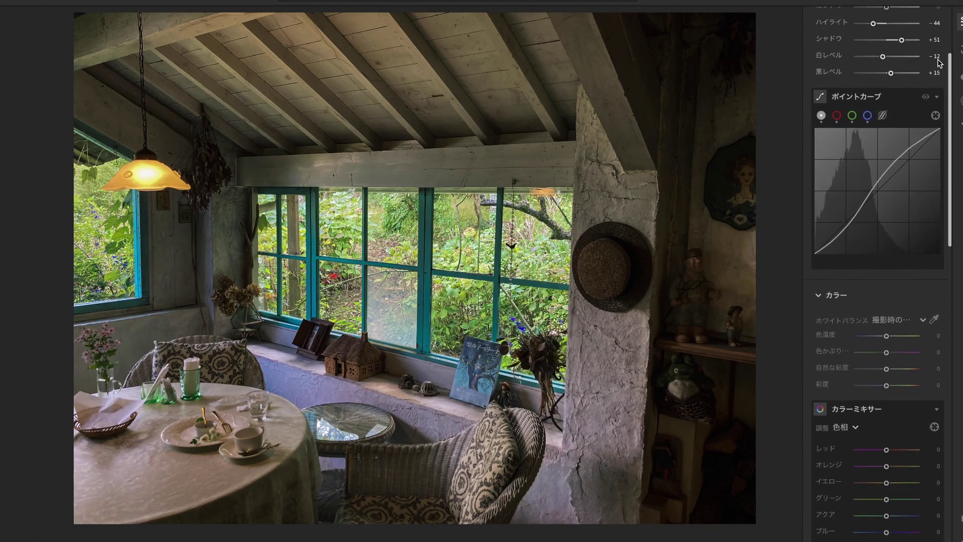
left_click_drag(889, 73, 897, 72)
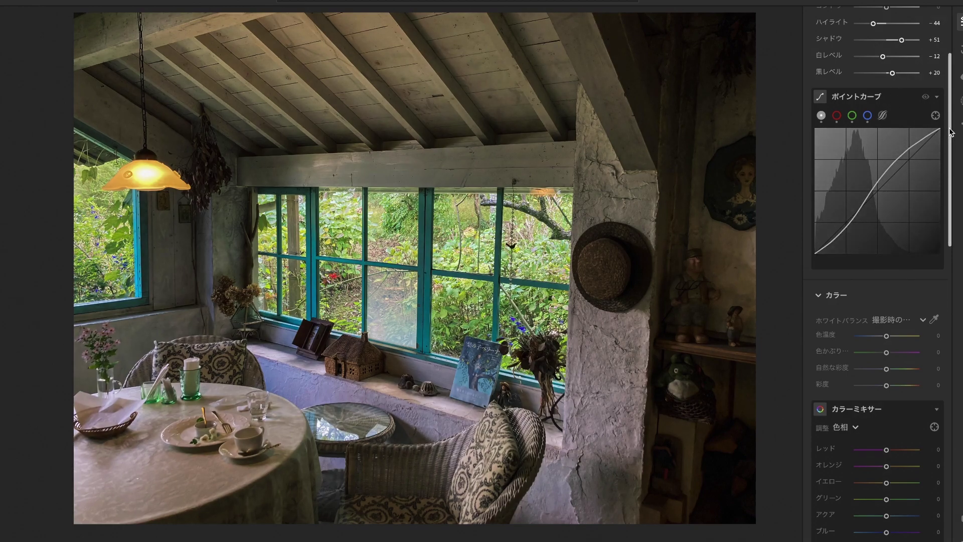
scroll(943, 135, "down", 5)
scroll(944, 140, "down", 1)
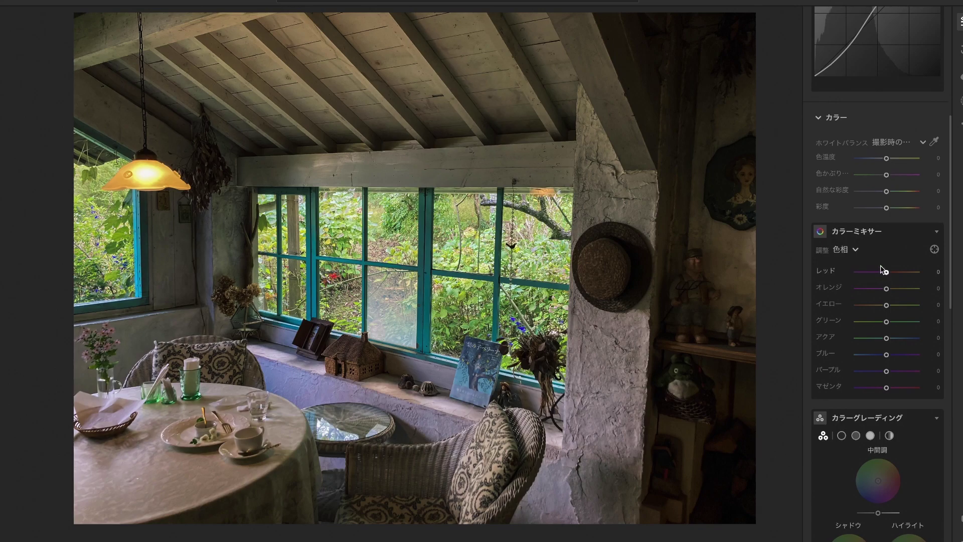
Drag the Color Mixer hue sliders to Orange −7, Yellow −5, Green +20, Aqua +15, Blue +15
mouse_move(887, 273)
left_mouse_down()
mouse_move(898, 291)
mouse_move(860, 306)
mouse_move(894, 306)
mouse_move(879, 306)
mouse_move(905, 323)
mouse_move(892, 321)
left_mouse_up()
scroll(889, 319, "down", 1)
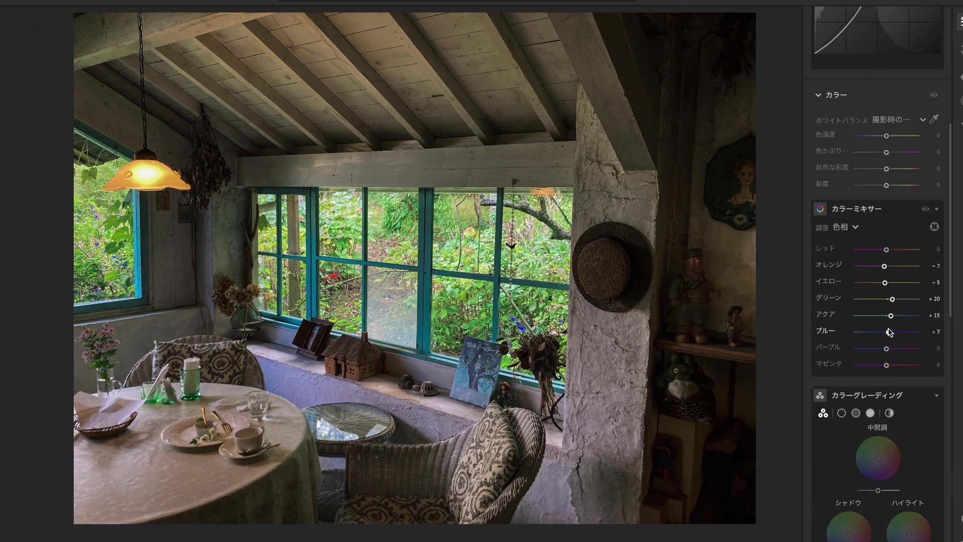
scroll(891, 311, "down", 3)
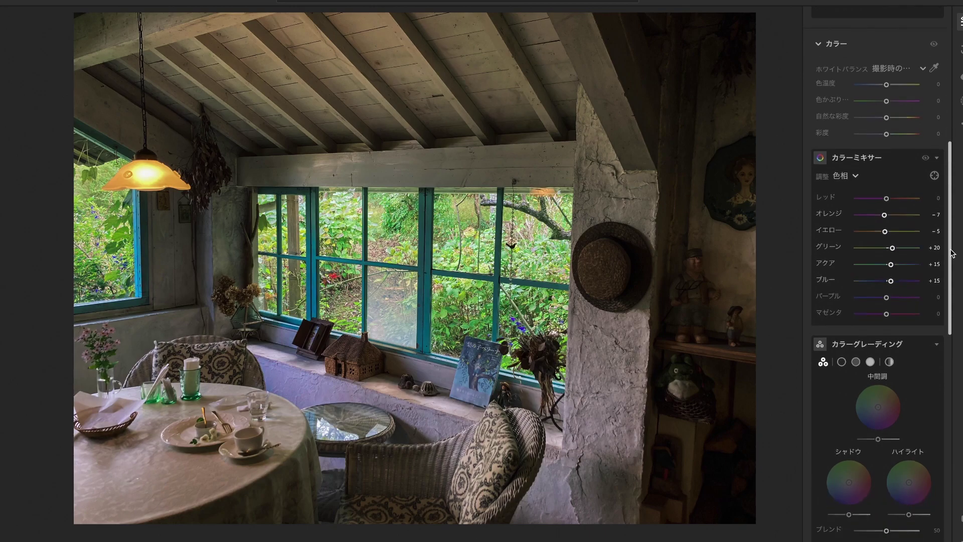
scroll(890, 283, "down", 1)
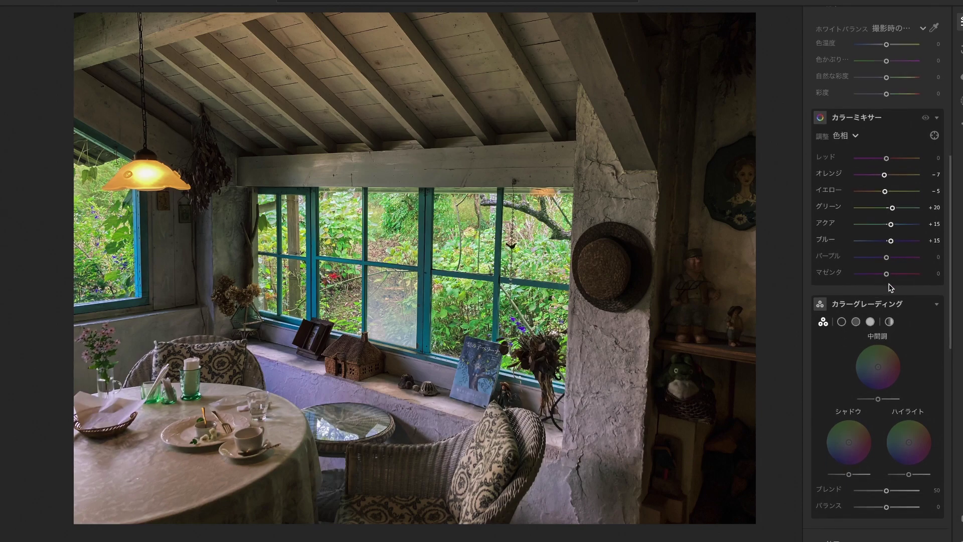
Switch the mixer to Saturation and set Orange to −12 and Yellow to +12
left_click(856, 135)
left_click(876, 173)
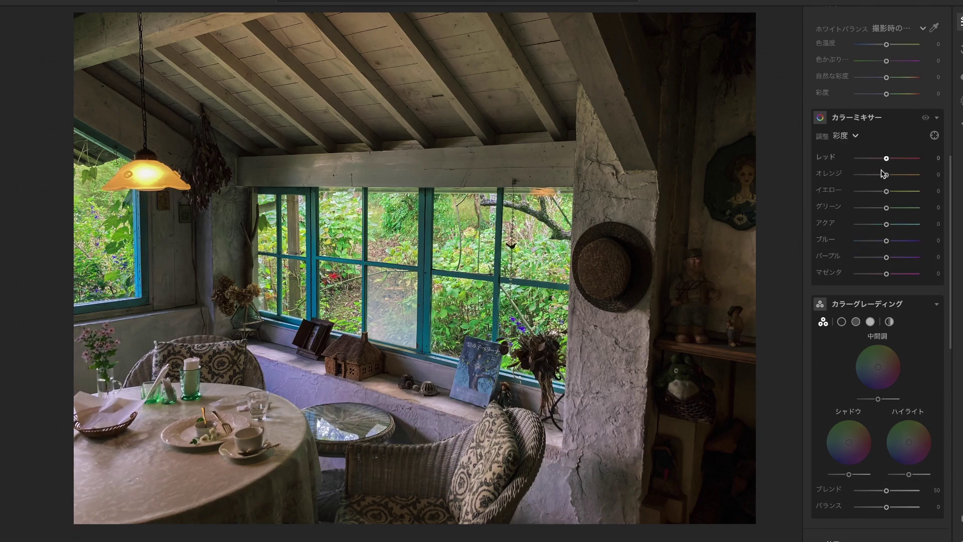
double_click(884, 158)
mouse_move(886, 175)
left_mouse_down()
mouse_move(853, 175)
mouse_move(873, 191)
mouse_move(898, 191)
mouse_move(875, 191)
mouse_move(890, 192)
mouse_move(872, 208)
mouse_move(881, 210)
left_mouse_up()
left_click(882, 175)
left_click_drag(877, 210, 877, 209)
Raise the Green hue to +30
left_click(852, 136)
left_click(846, 151)
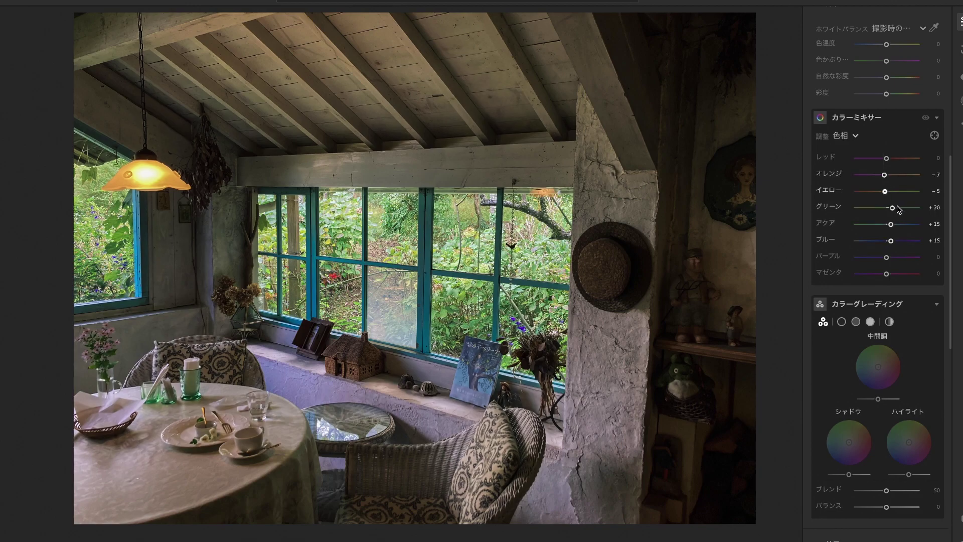
left_click_drag(899, 211, 897, 211)
Set Green saturation to −46, Purple to −9 and Magenta to −10
left_click(854, 136)
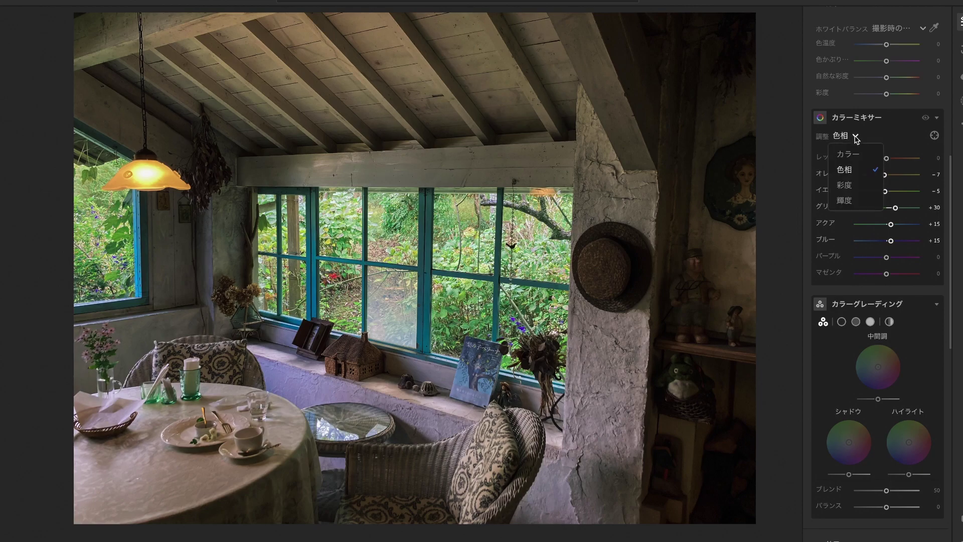
left_click(868, 188)
mouse_move(885, 208)
left_mouse_down()
mouse_move(866, 208)
mouse_move(886, 225)
mouse_move(886, 241)
left_mouse_up()
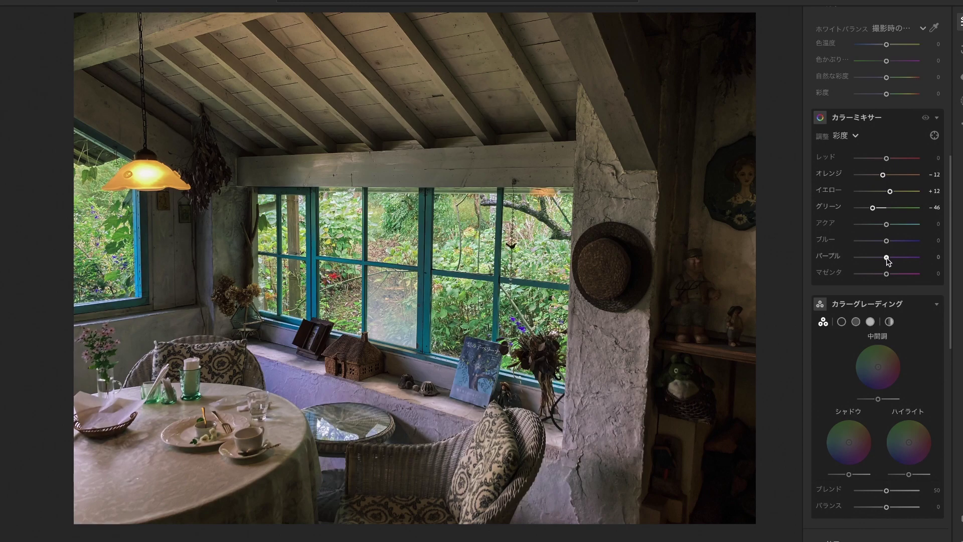
left_click_drag(887, 257, 882, 273)
Switch the mixer to Luminance and set Green −10, Aqua +14 and Blue +18
left_click(855, 136)
left_click(863, 202)
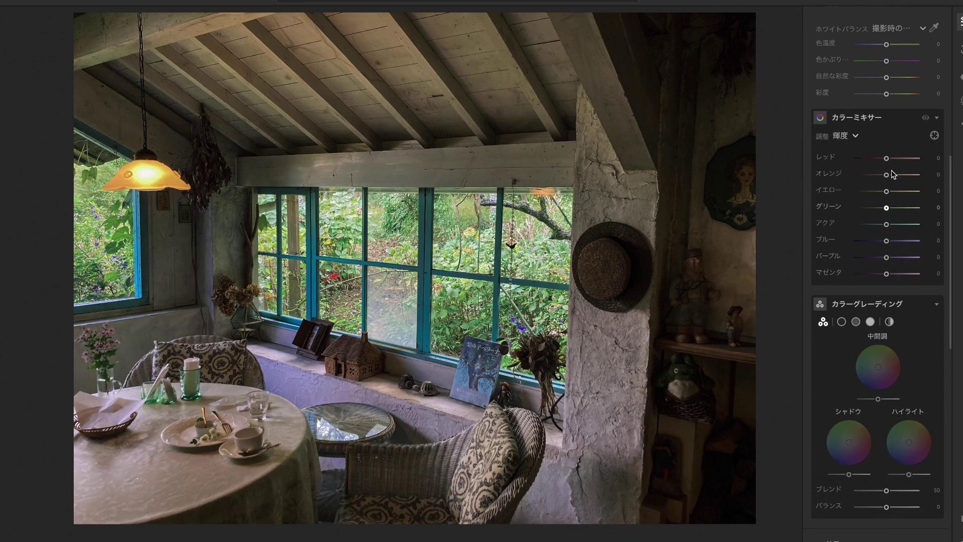
mouse_move(886, 175)
left_mouse_down()
mouse_move(873, 209)
mouse_move(884, 211)
left_mouse_up()
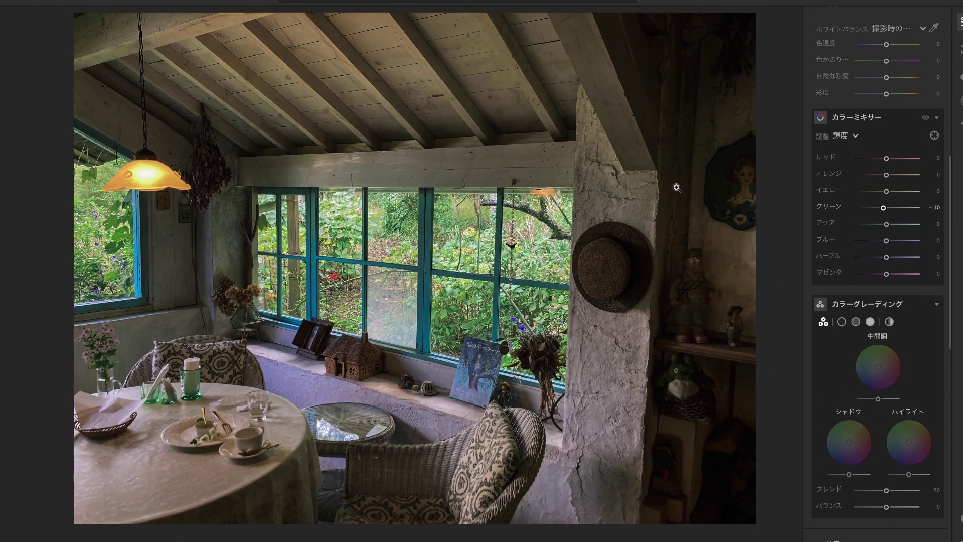
left_click_drag(886, 224, 894, 241)
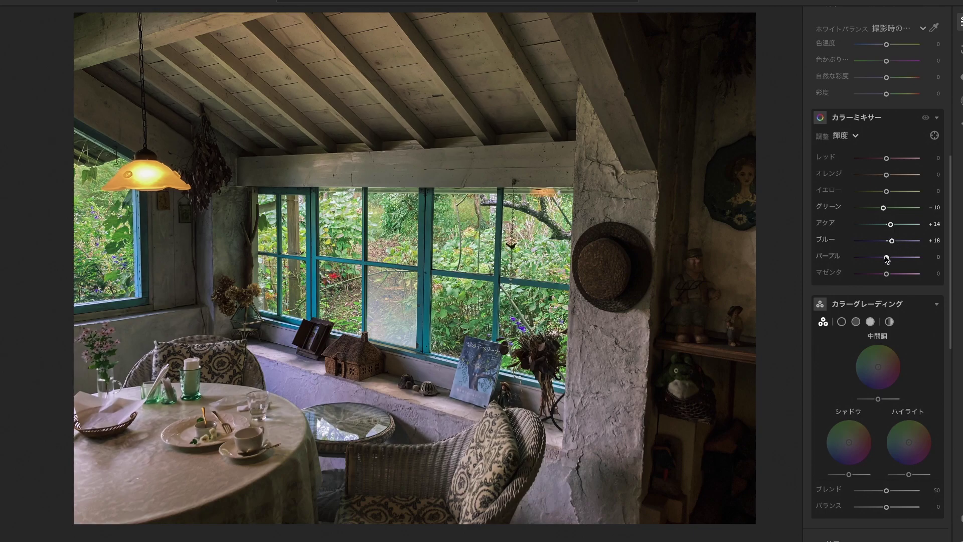
scroll(951, 150, "down", 1)
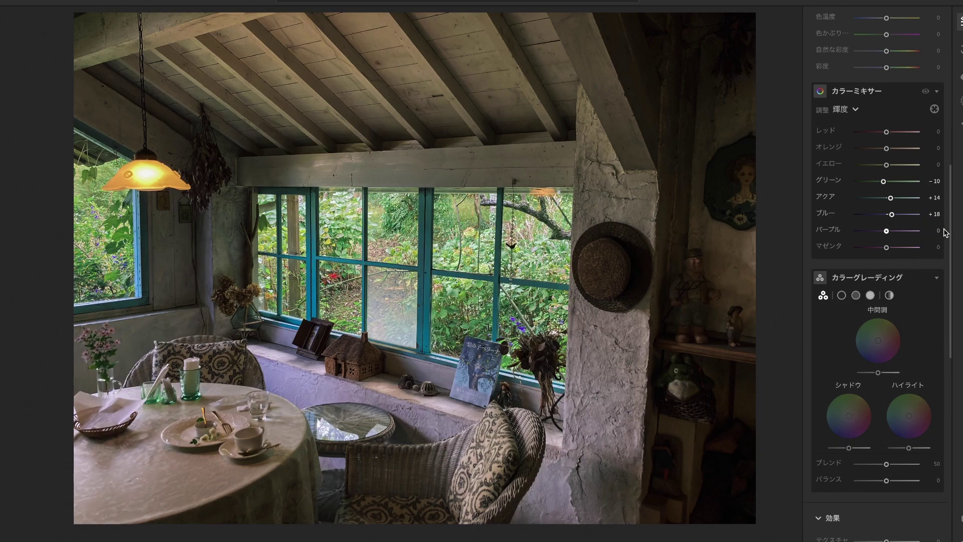
Show the Shadows grading wheel, set Blend 100 and Balance +90, and tint the shadows blue
scroll(953, 235, "down", 3)
scroll(955, 251, "down", 4)
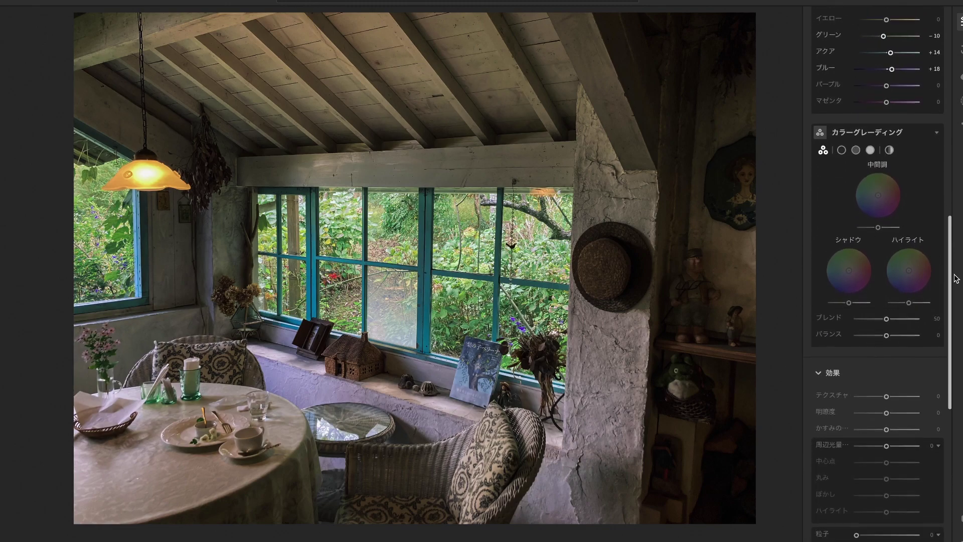
left_click(841, 124)
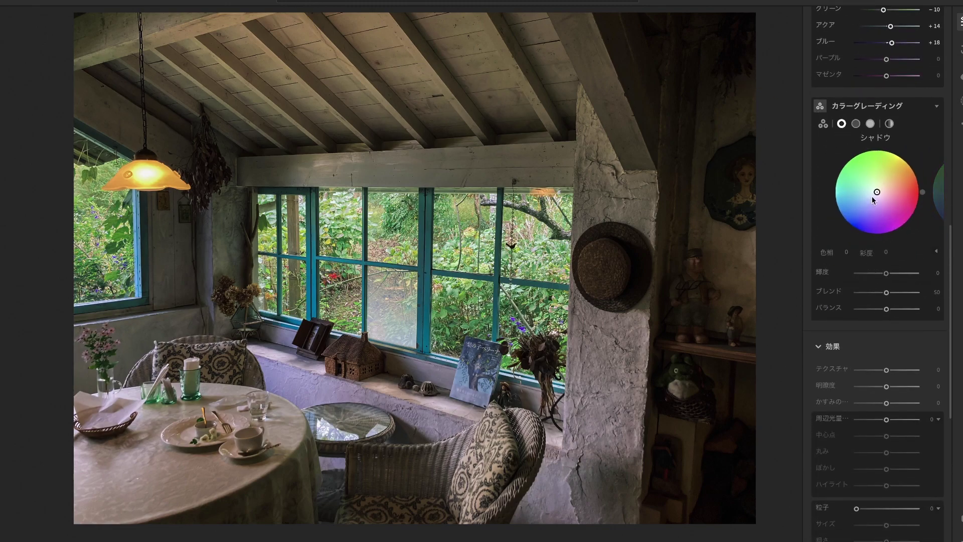
mouse_move(887, 293)
left_mouse_down()
mouse_move(918, 293)
mouse_move(912, 310)
left_mouse_up()
left_click_drag(877, 192, 862, 213)
Enter shadow hue 210 and shadow saturation 30
type("2")
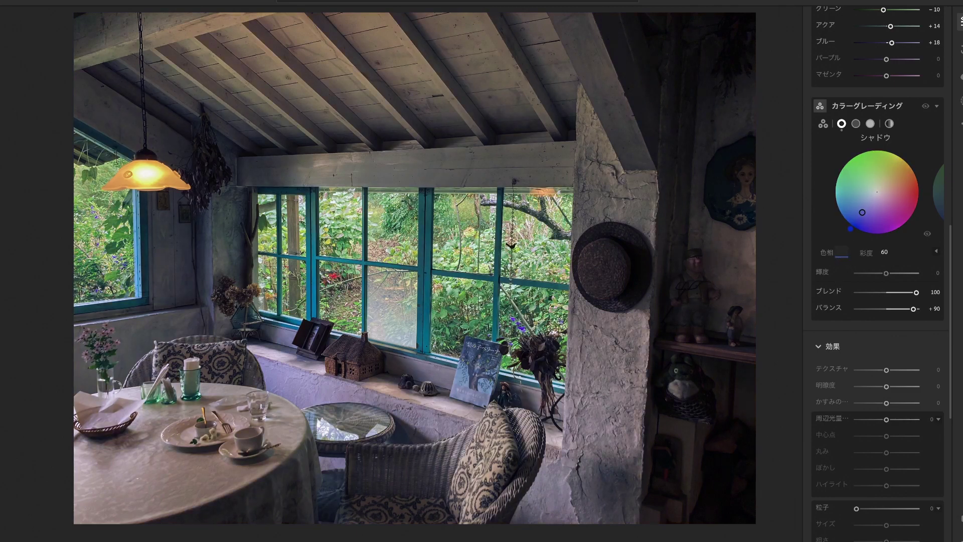
type("10")
key("Return")
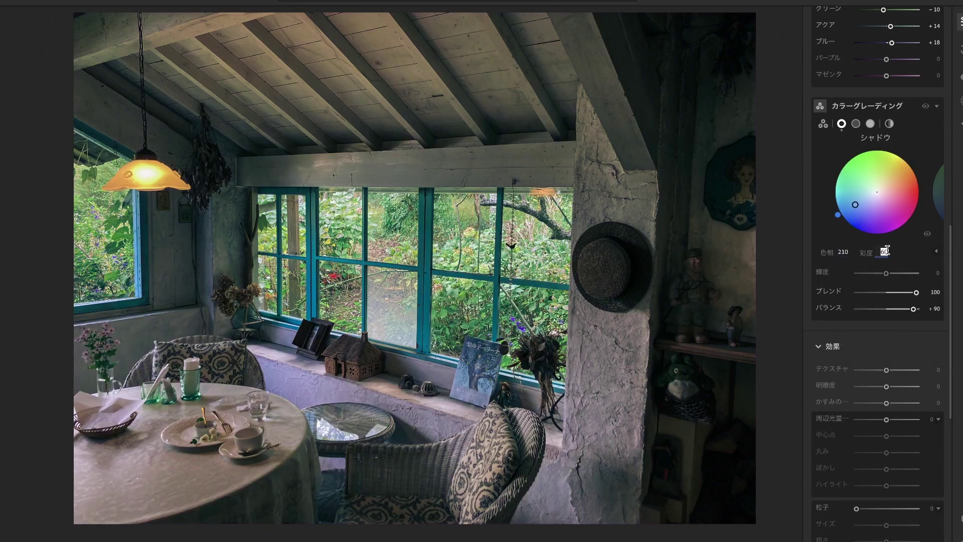
left_click(887, 249)
key("BackSpace")
key("BackSpace")
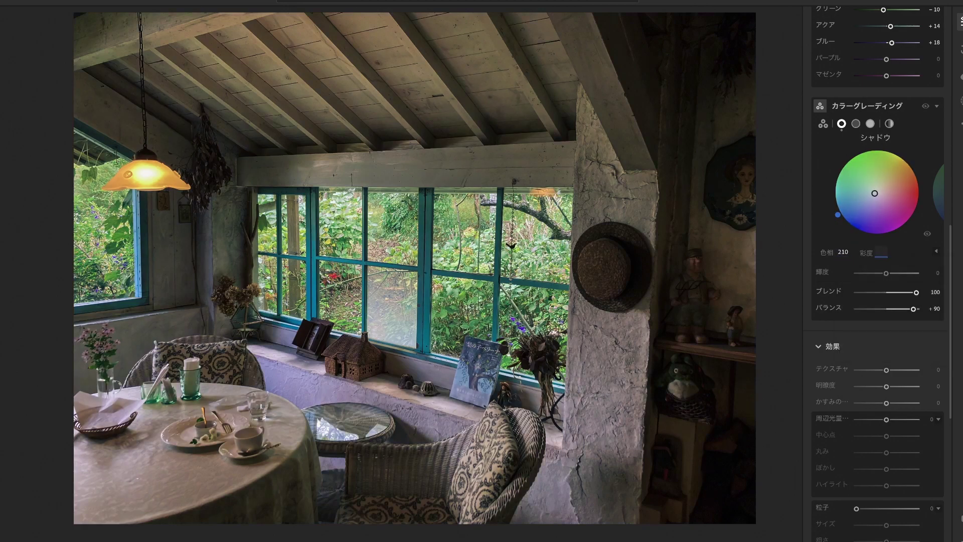
type("57")
key("Return")
left_click(856, 123)
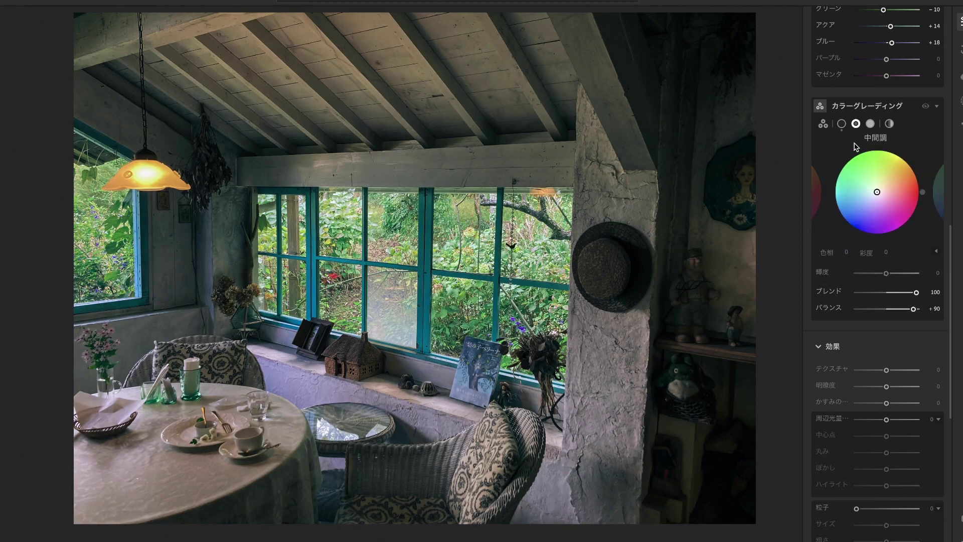
left_click(841, 123)
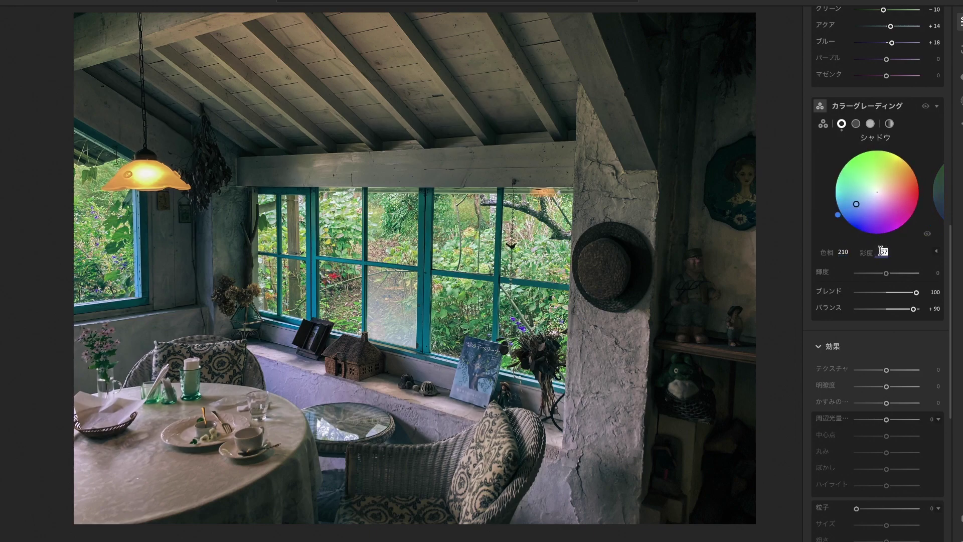
key("BackSpace")
type("30")
key("Return")
Grade the highlights at hue 57, saturation 3, undoing a trial hue drag
left_click(870, 123)
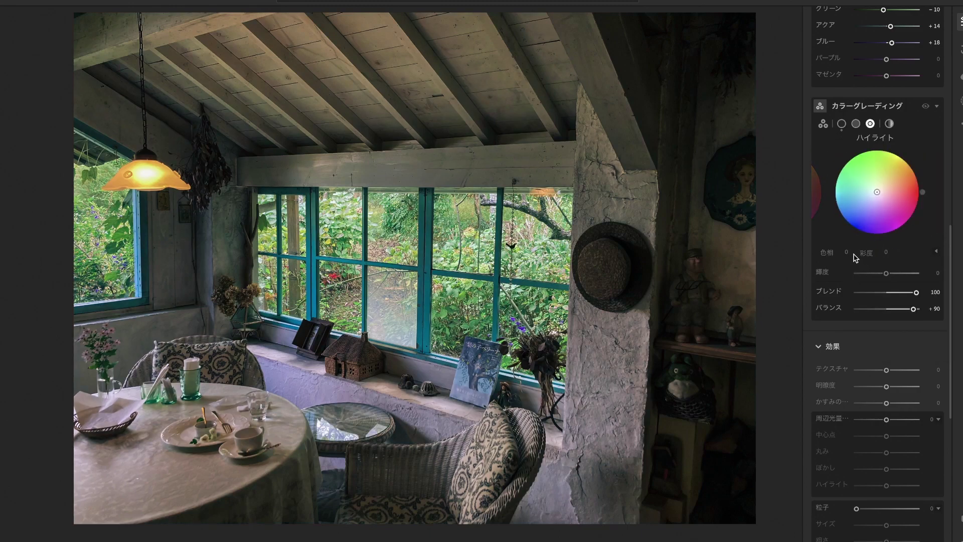
right_click(885, 253)
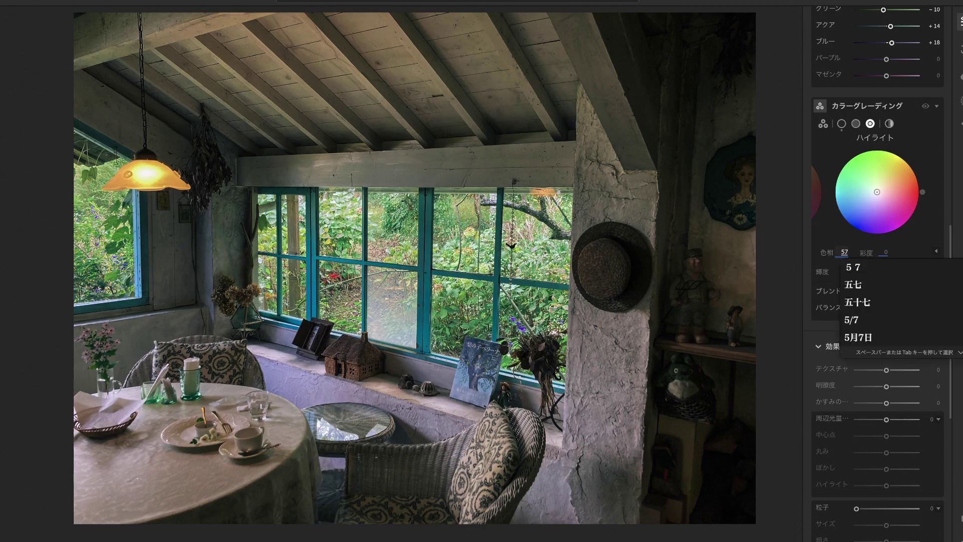
key("Escape")
type("3")
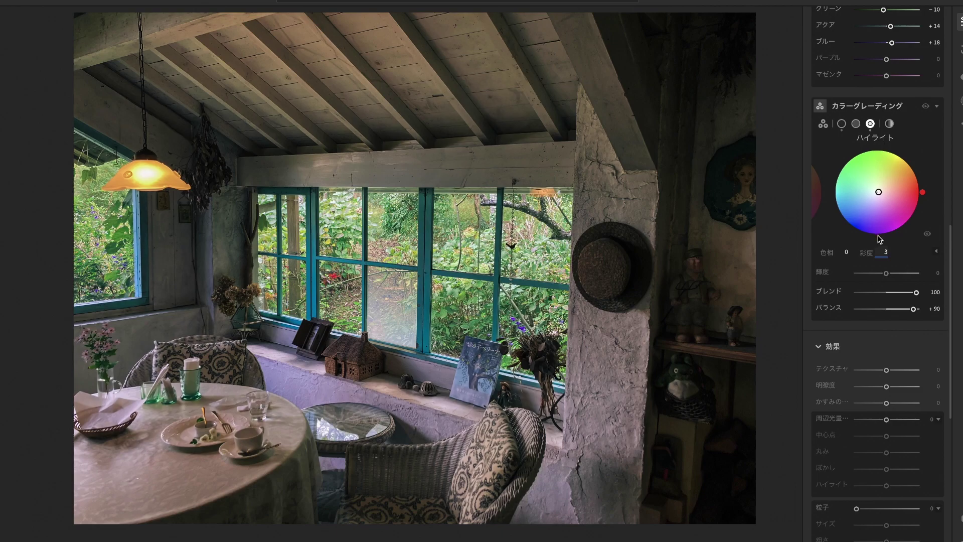
left_click(847, 252)
type("57")
key("Return")
left_click_drag(902, 155, 896, 150)
key("ctrl+z")
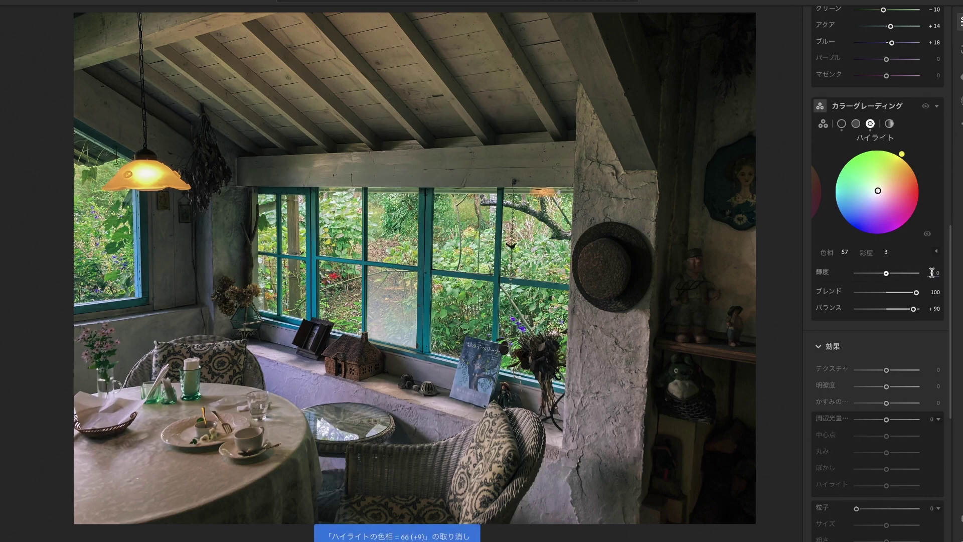
Brighten the shadows' grading luminance, then raise highlight luminance to +44
left_click(841, 124)
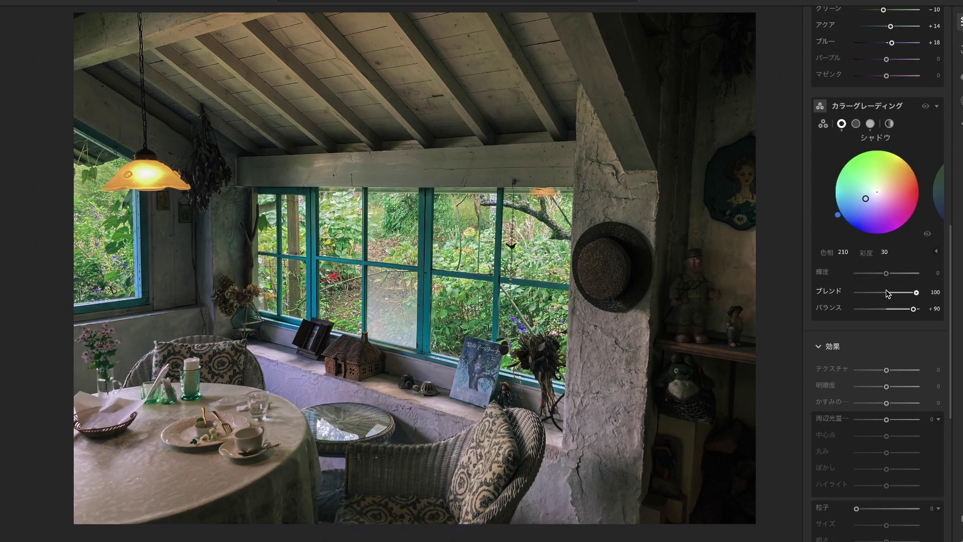
left_click_drag(886, 274, 880, 275)
left_click(857, 123)
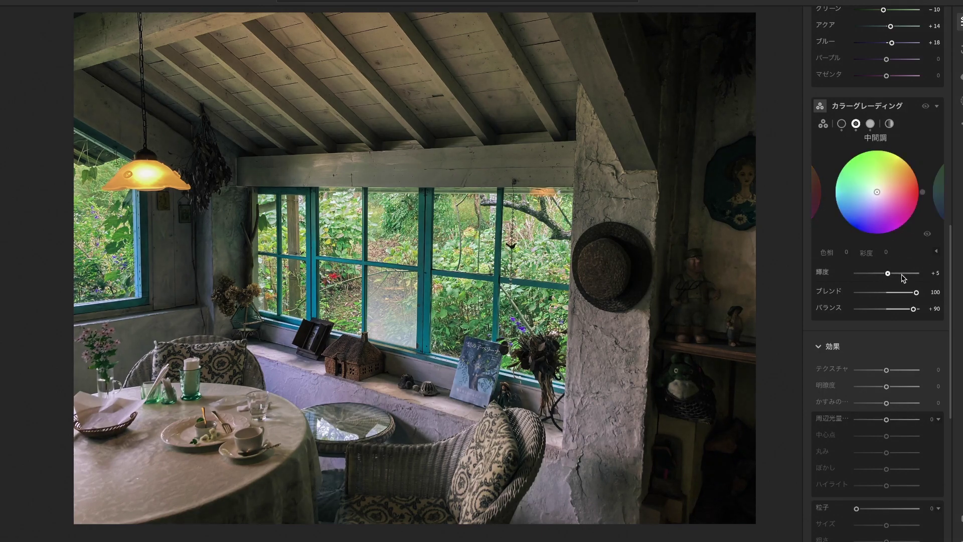
left_click(871, 123)
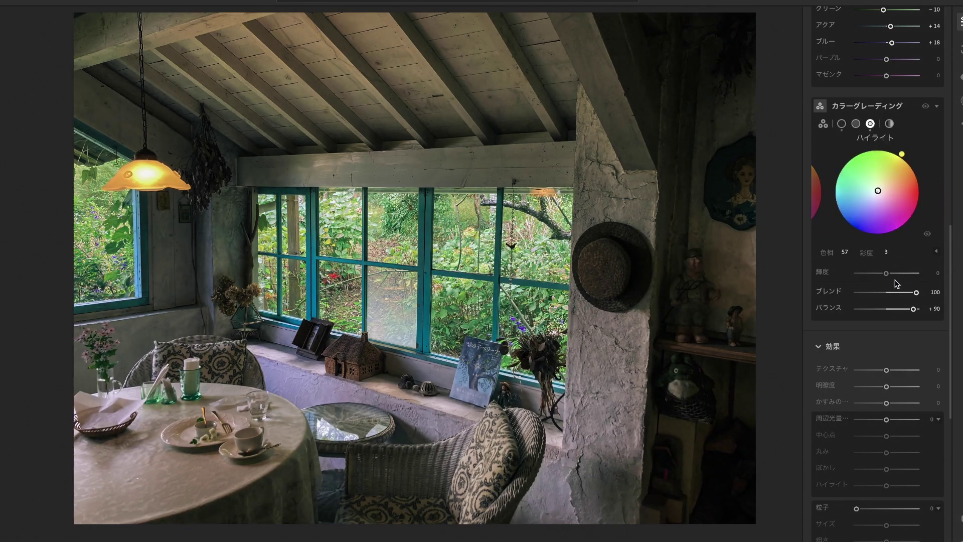
mouse_move(887, 274)
left_mouse_down()
mouse_move(903, 279)
mouse_move(952, 428)
left_mouse_up()
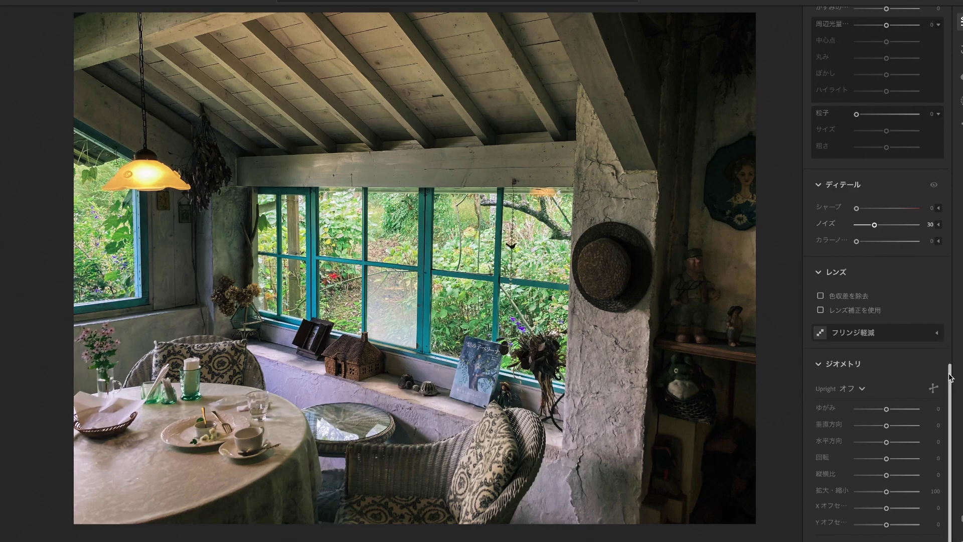
Add film grain with amount 30 and size 26
left_click_drag(952, 391, 956, 300)
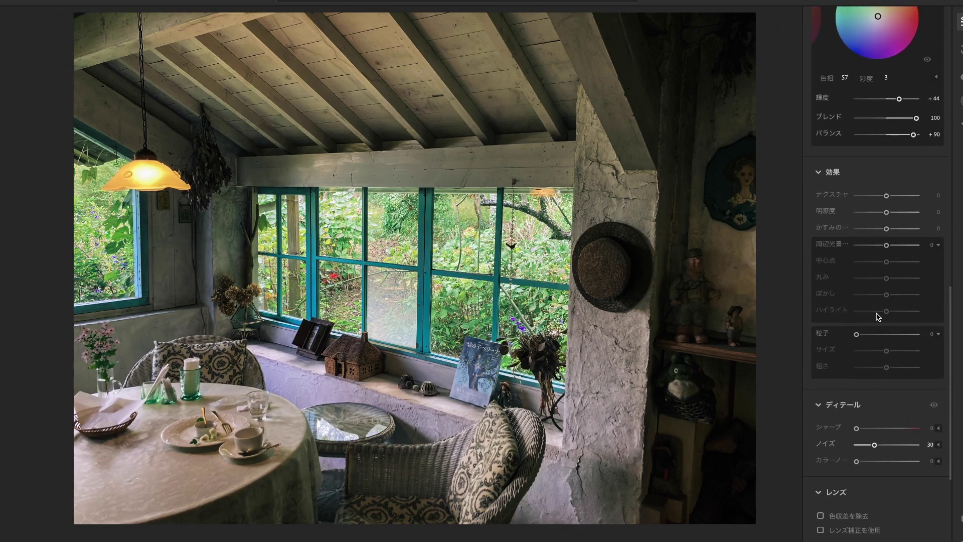
mouse_move(857, 334)
left_mouse_down()
mouse_move(873, 334)
mouse_move(868, 351)
left_mouse_up()
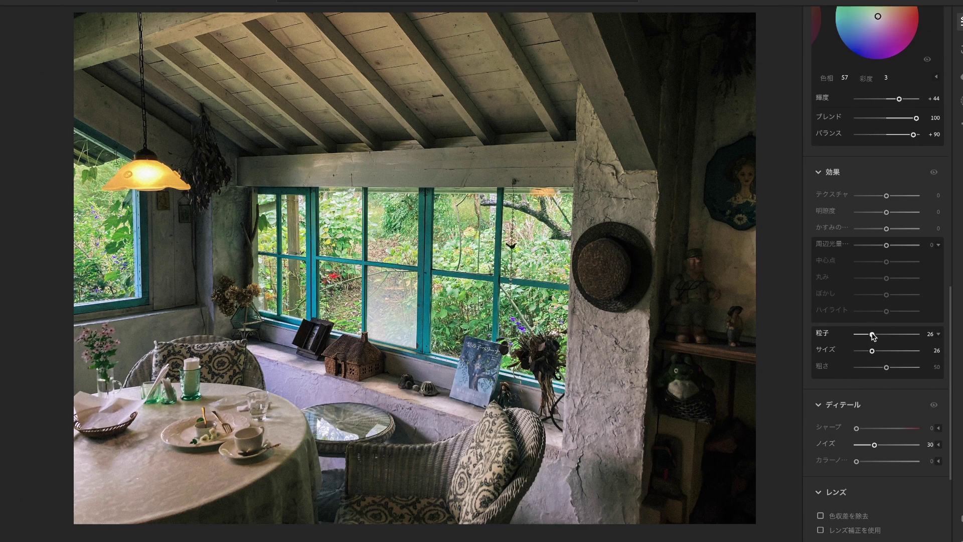
left_click_drag(950, 333, 951, 121)
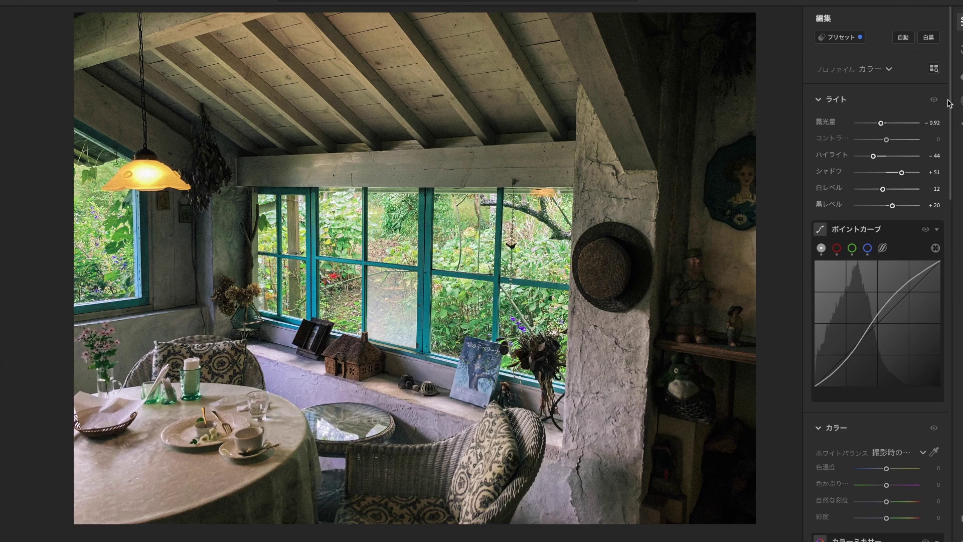
left_click(944, 100)
left_click(943, 100)
left_click_drag(950, 101, 950, 165)
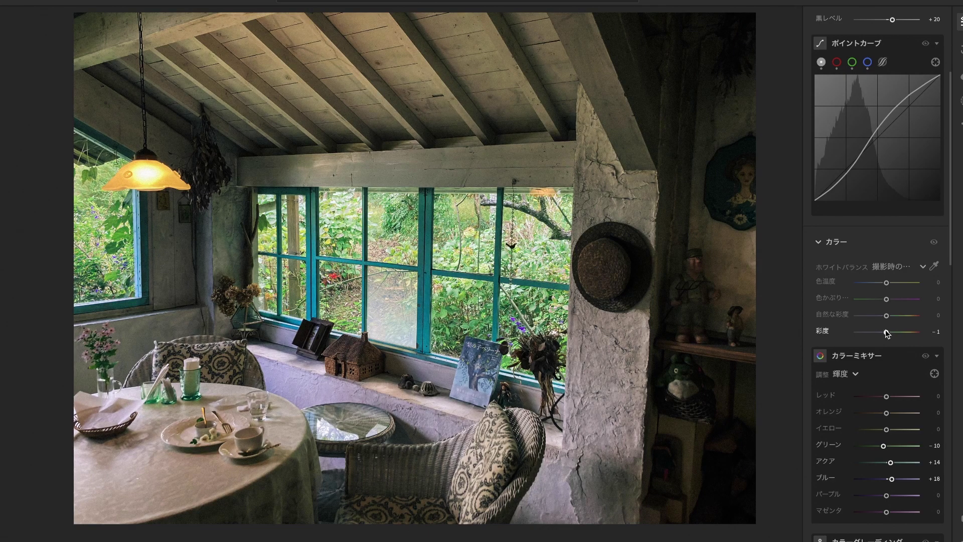
Lower saturation to −10 and texture to −10, resetting a trial Clarity change
left_click_drag(886, 332, 884, 333)
mouse_move(952, 236)
left_mouse_down()
mouse_move(952, 168)
mouse_move(957, 425)
left_mouse_up()
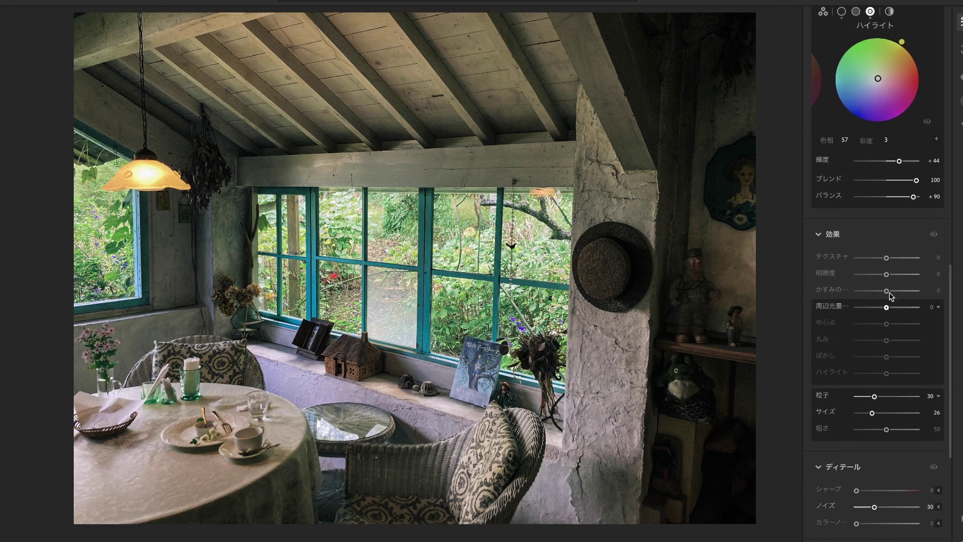
left_click_drag(886, 257, 872, 257)
double_click(873, 258)
left_click_drag(885, 258, 883, 258)
left_click_drag(887, 274, 873, 275)
double_click(873, 275)
Set Whites to +33, Shadows to +40 and Blacks to +25
scroll(883, 251, "up", 10)
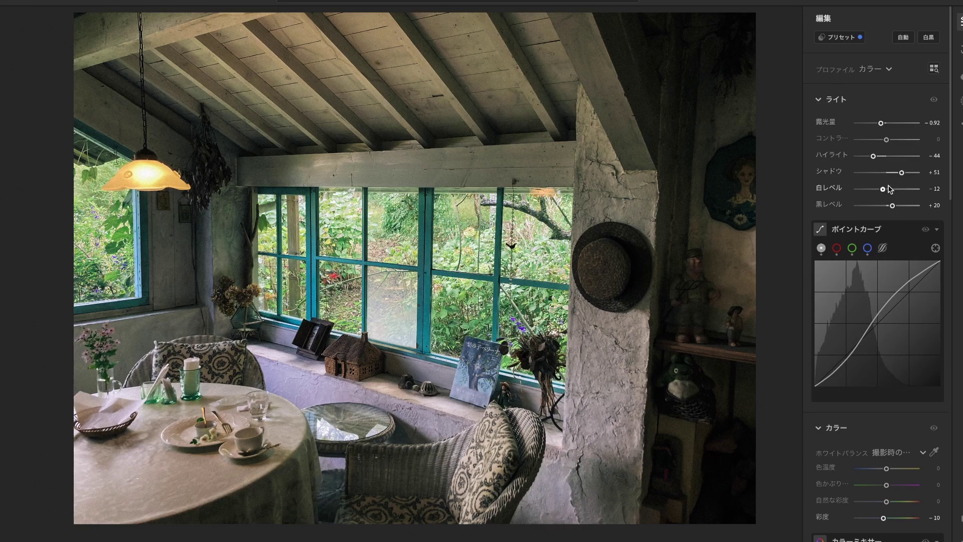
mouse_move(883, 189)
left_mouse_down()
mouse_move(895, 190)
mouse_move(887, 190)
mouse_move(908, 172)
mouse_move(899, 172)
left_mouse_up()
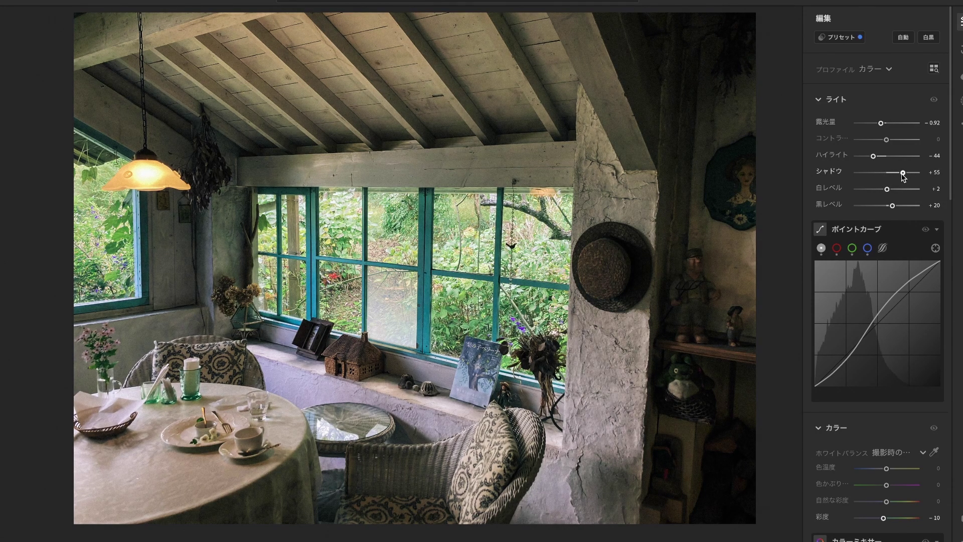
mouse_move(892, 206)
left_mouse_down()
mouse_move(902, 205)
mouse_move(894, 206)
mouse_move(898, 189)
left_mouse_up()
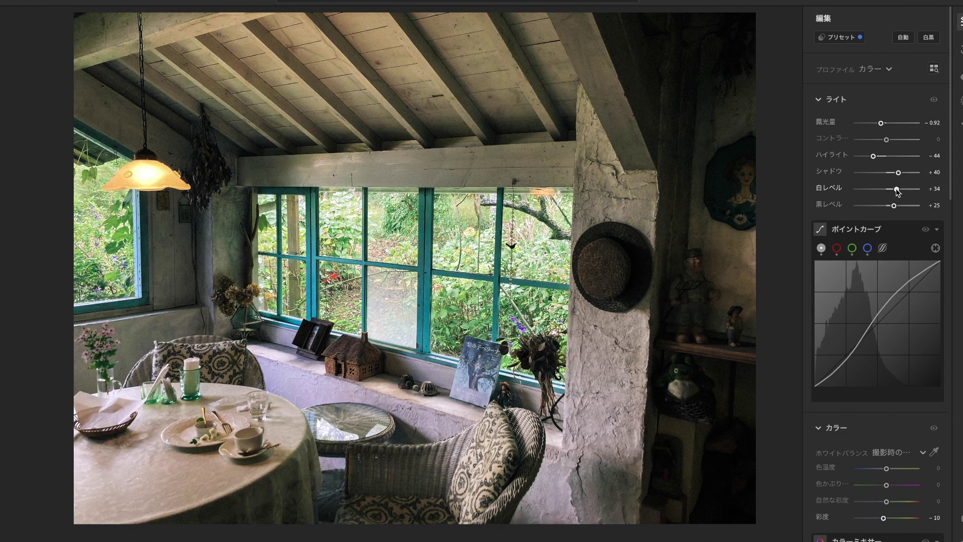
left_click(936, 123)
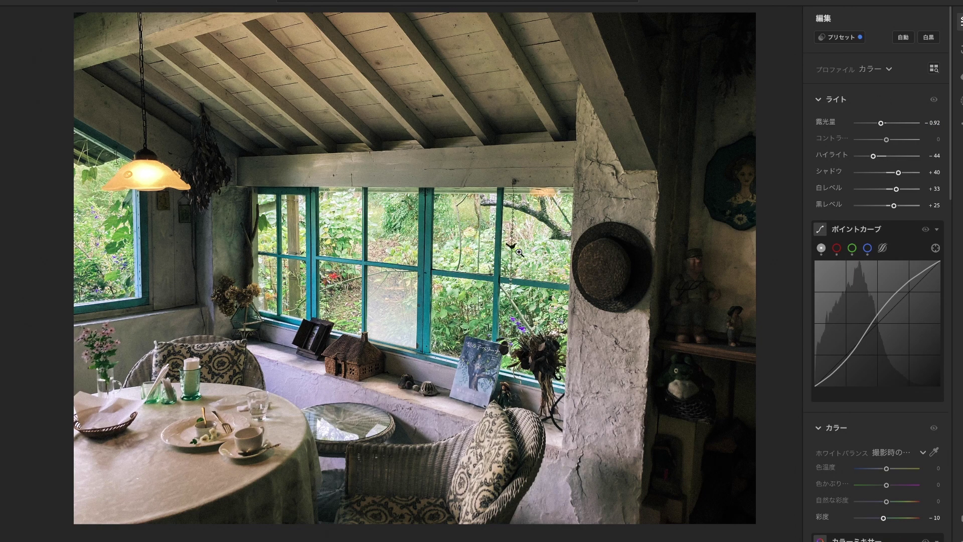
right_click(448, 262)
left_click(468, 220)
left_click(462, 323)
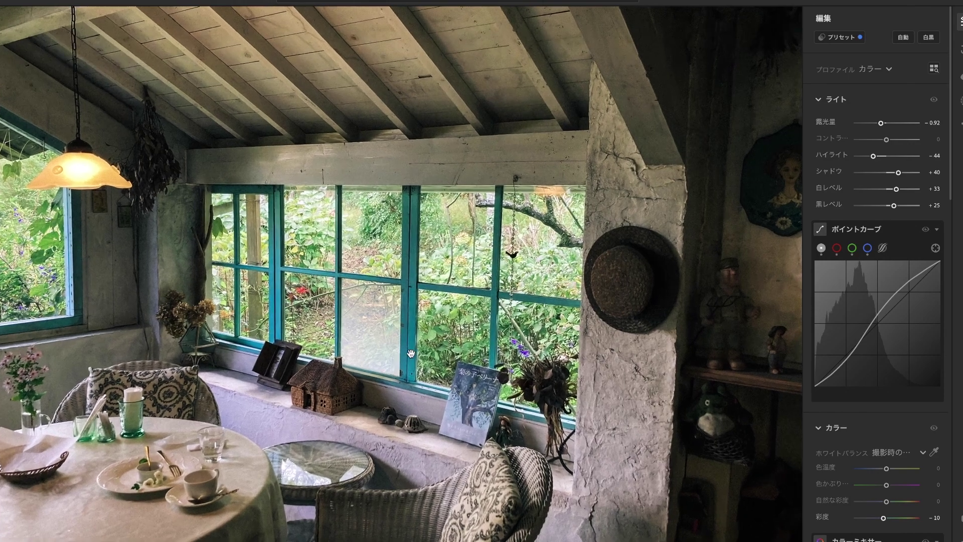
scroll(467, 249, "up", 2)
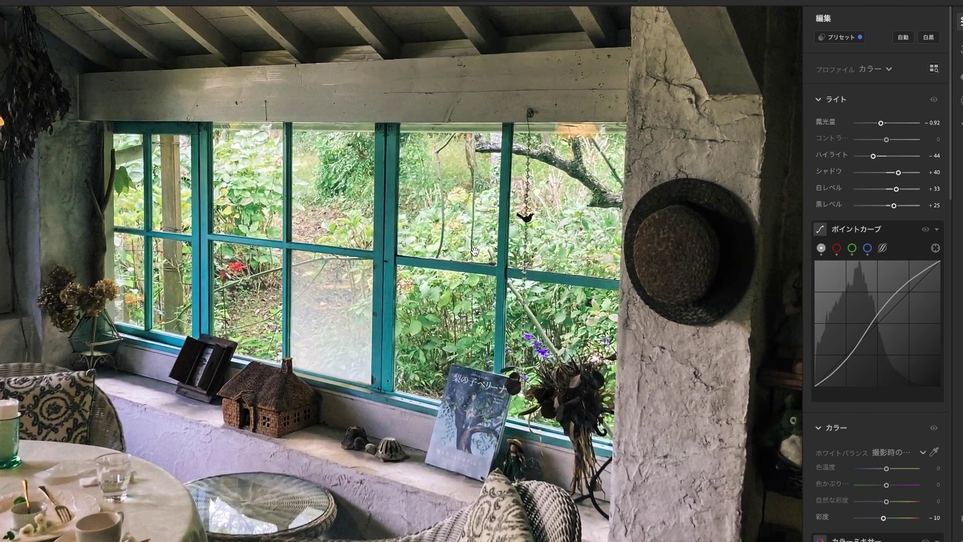
scroll(475, 251, "down", 3)
scroll(472, 251, "down", 1)
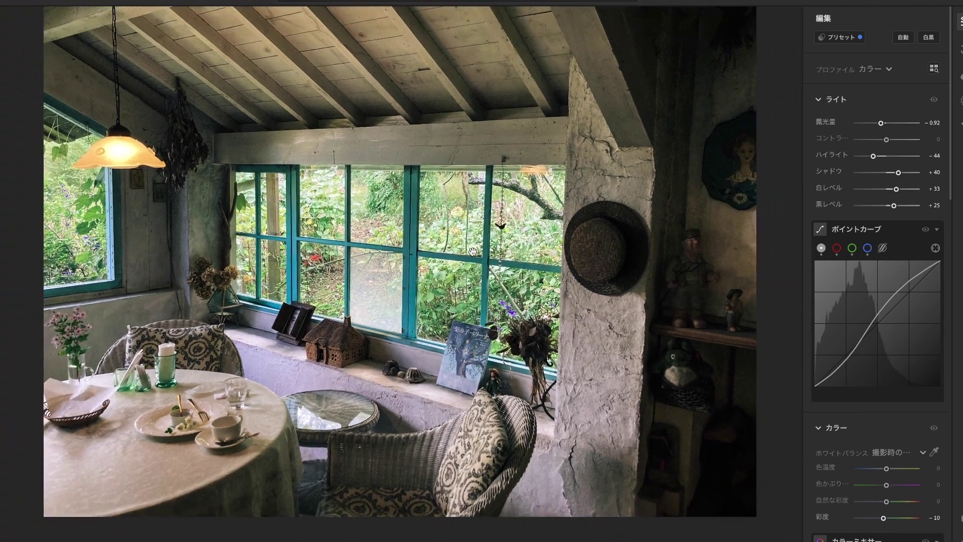
scroll(476, 236, "up", 2)
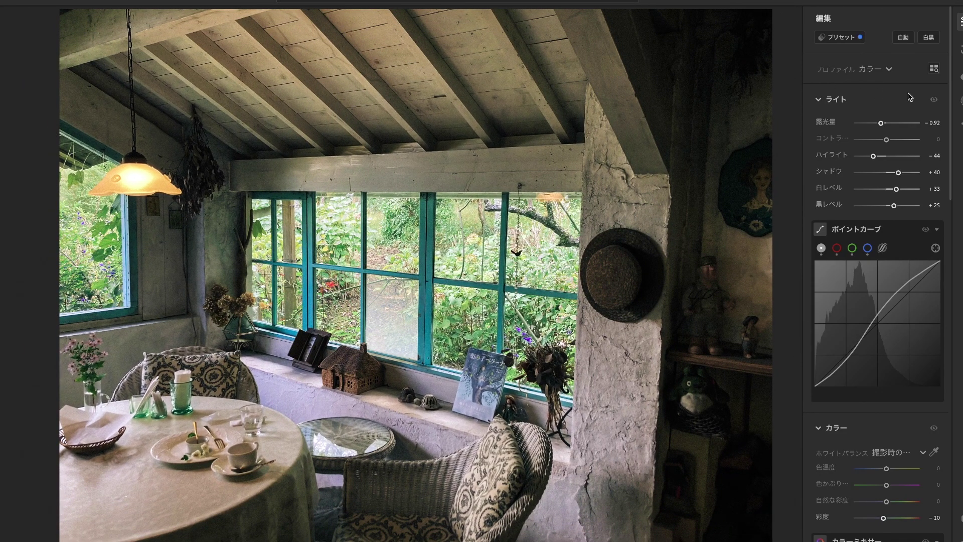
scroll(567, 136, "down", 2)
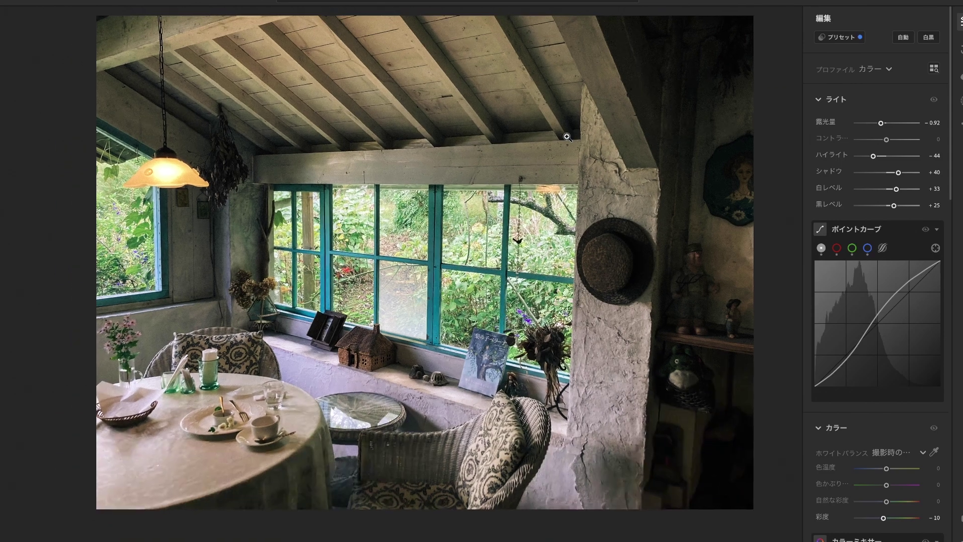